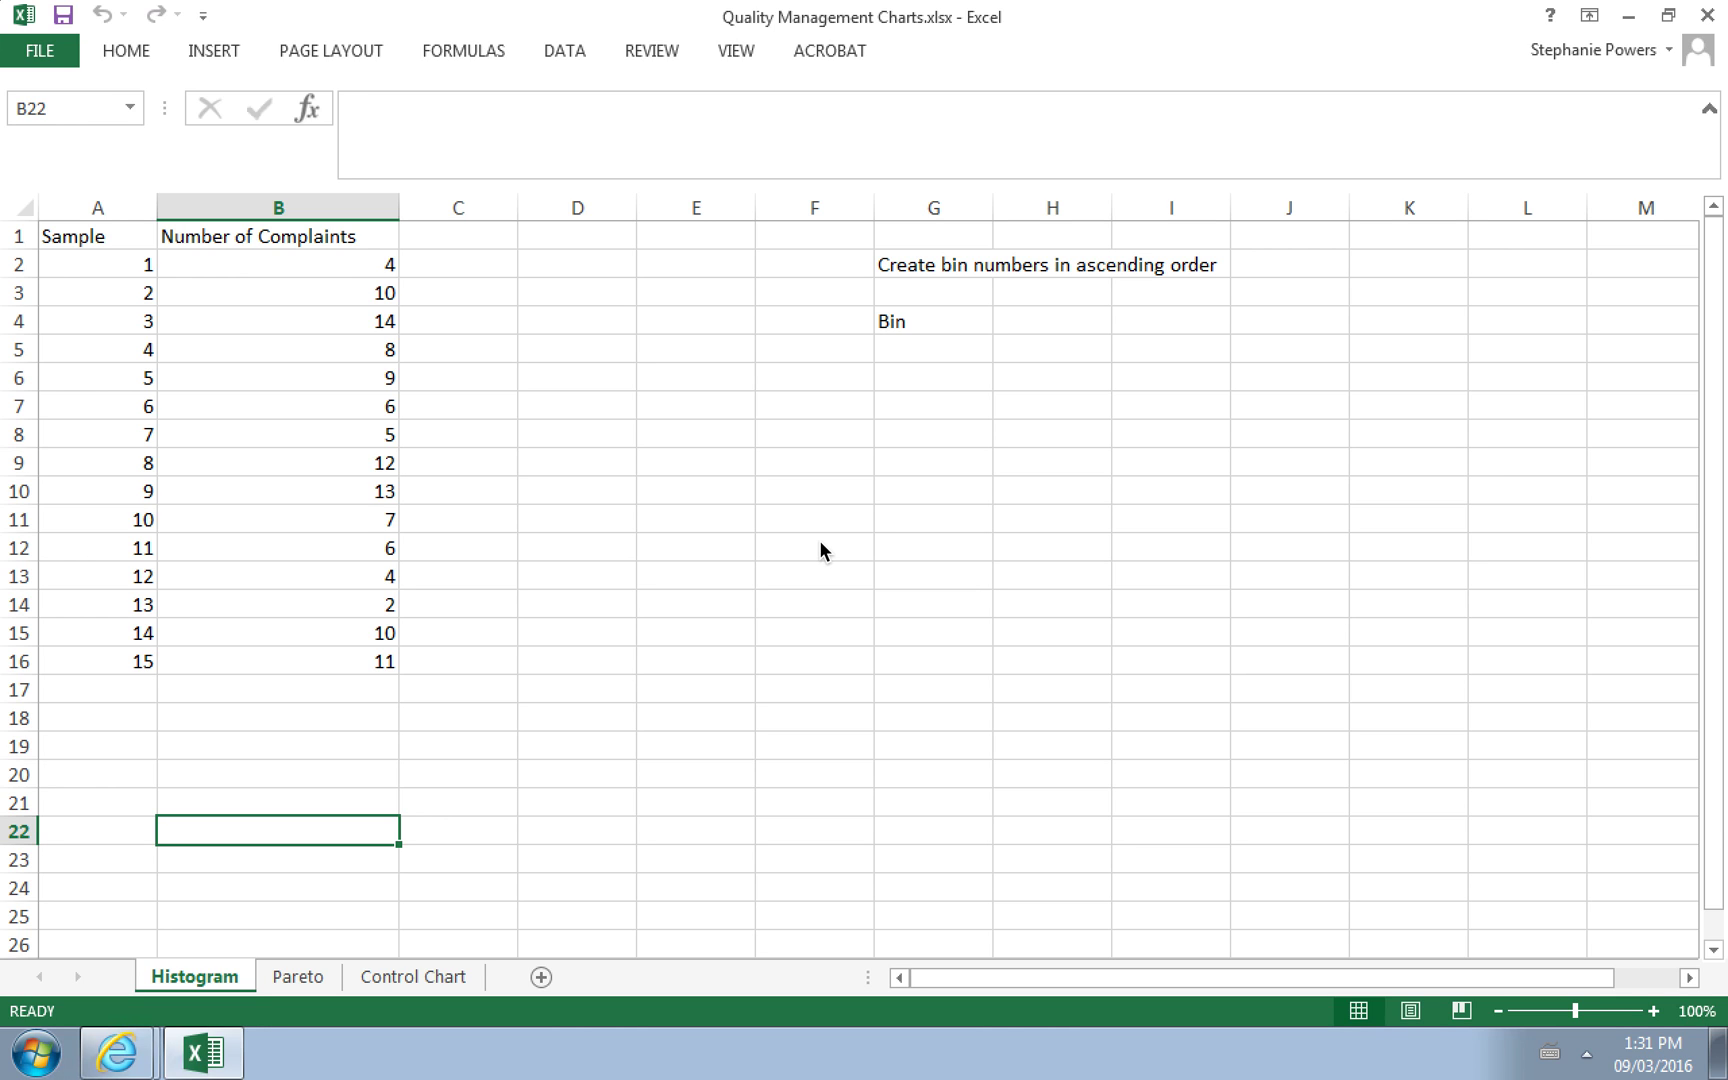
- Select cell G5 below the Bin heading to start the bin list
{"action": "left_click", "coordinate": [931, 358]}
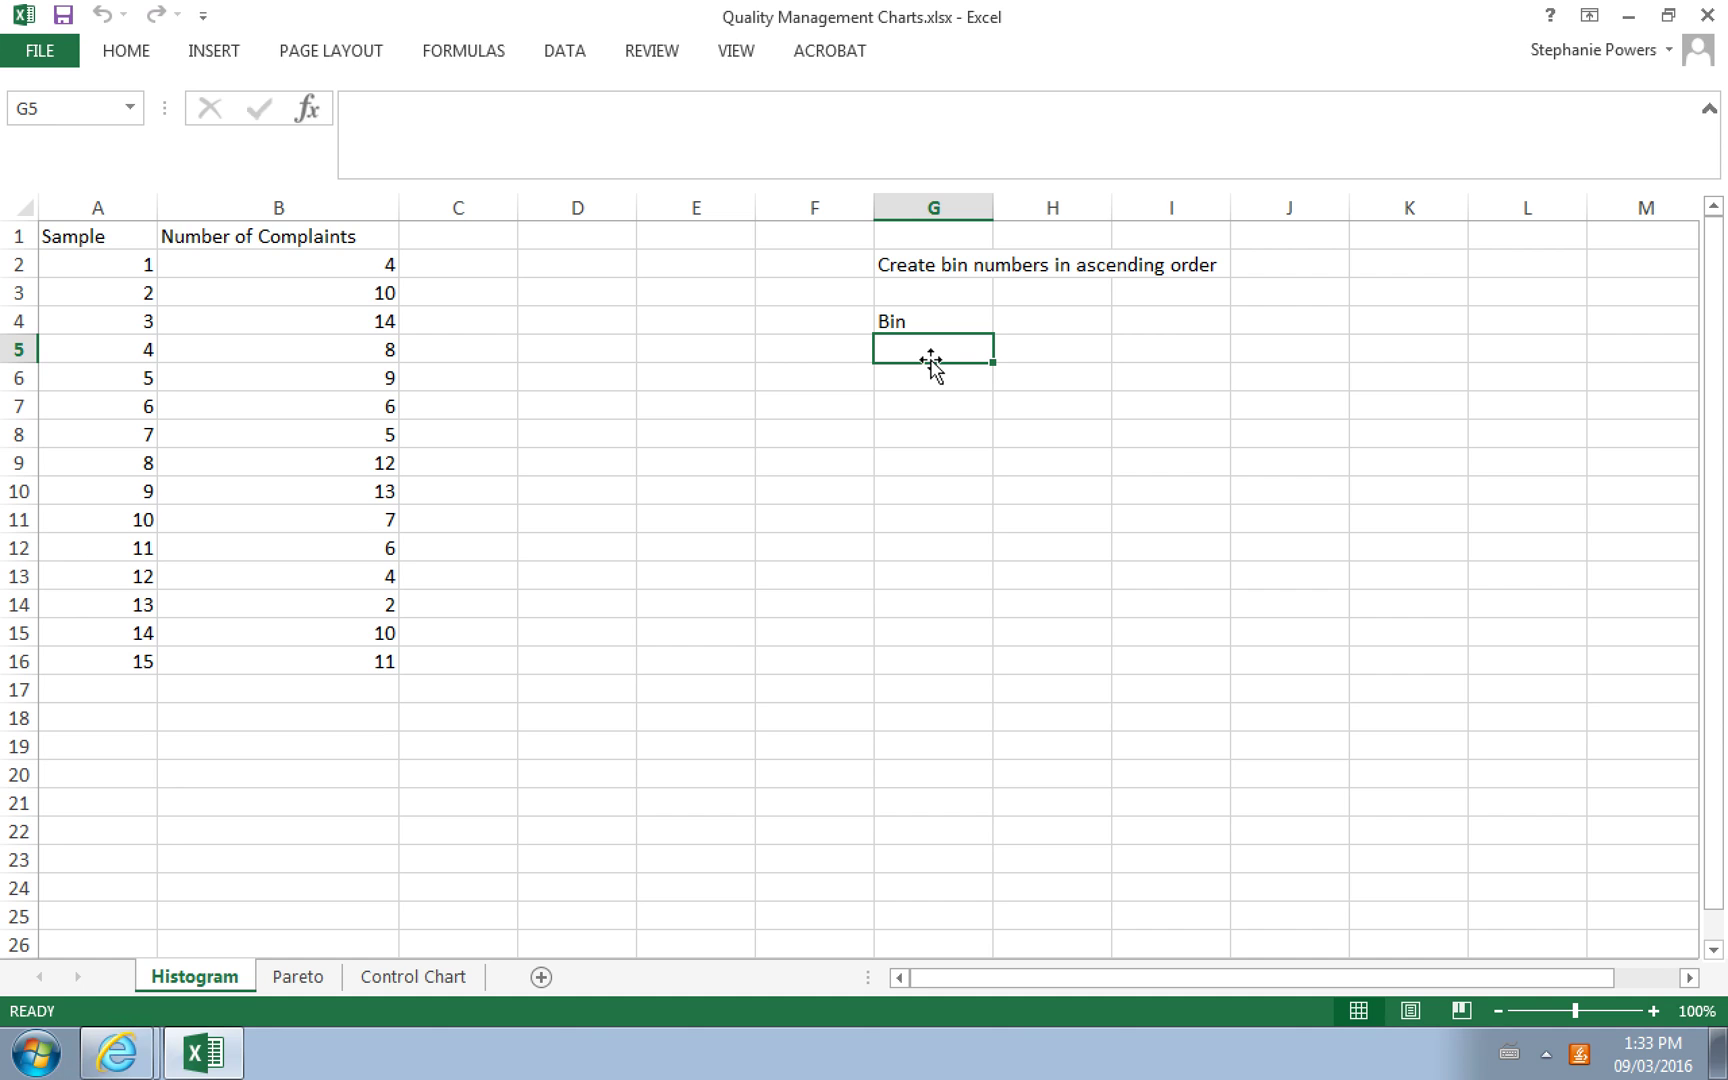
- Enter bins 2 and 4 in G5:G6, correcting a mistyped 3
{"action": "type", "text": "2"}
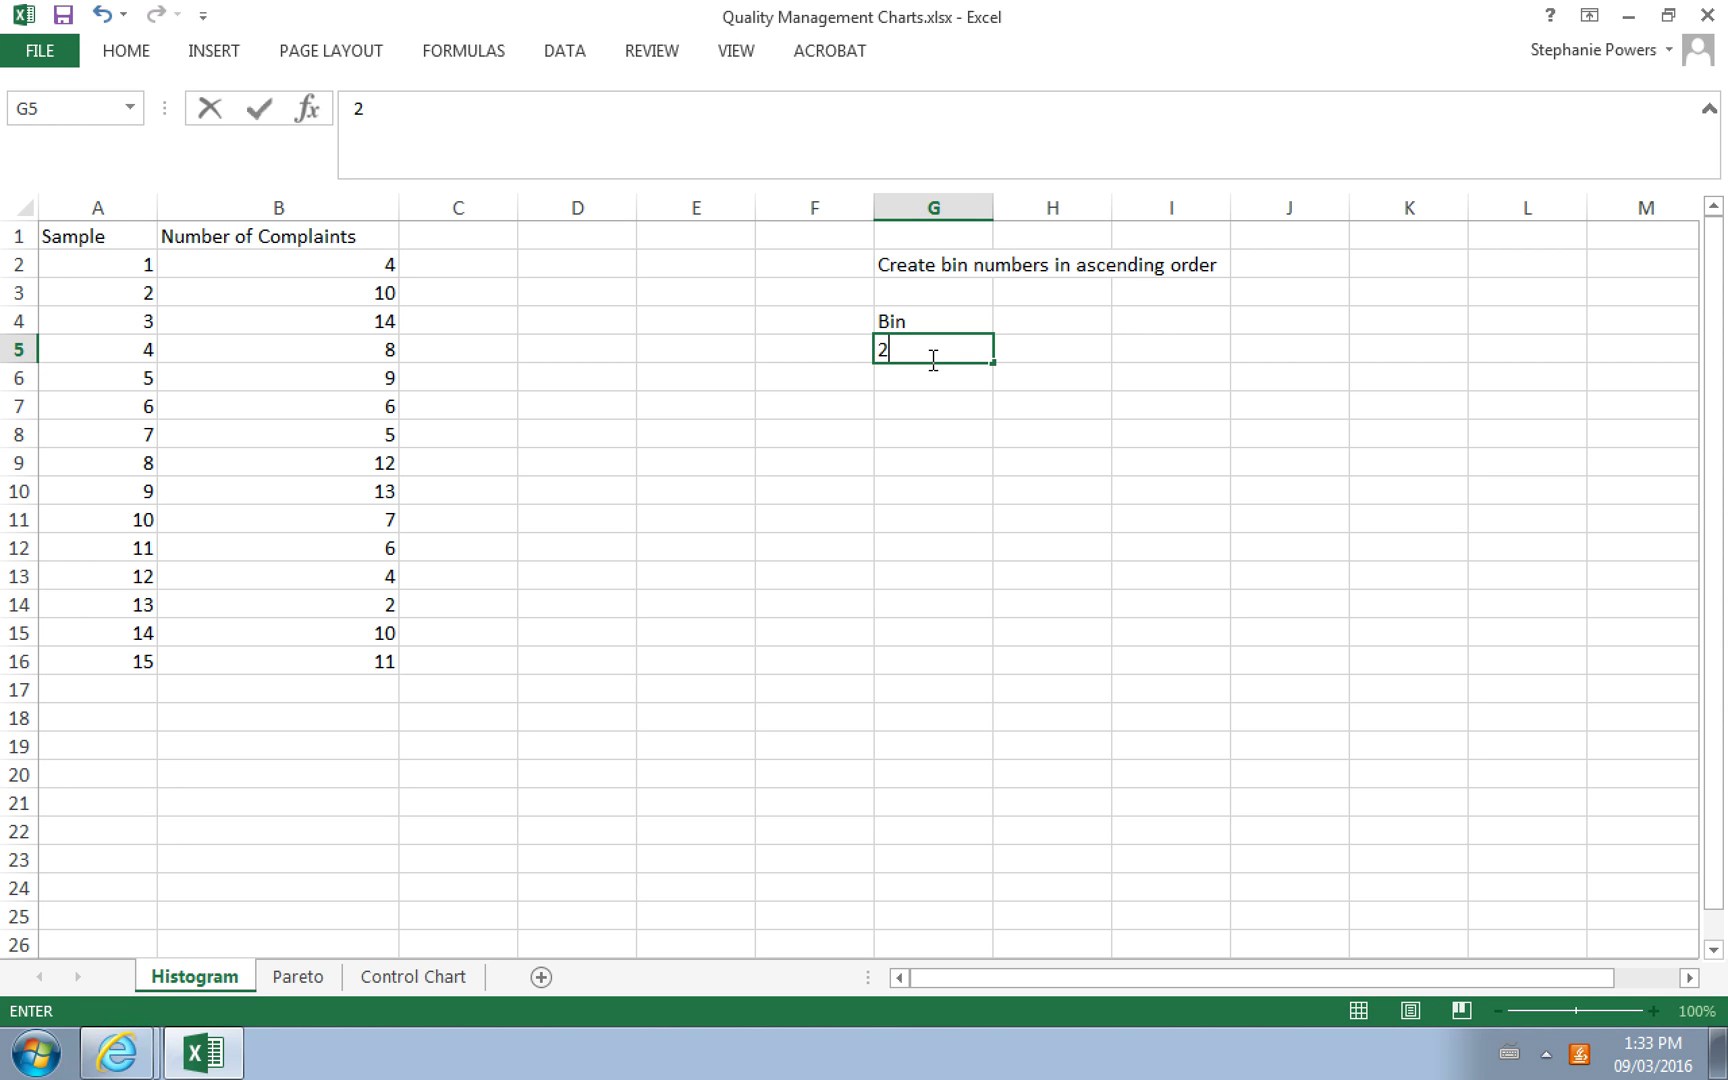
{"action": "key", "text": "Return"}
{"action": "type", "text": "3"}
{"action": "key", "text": "Return"}
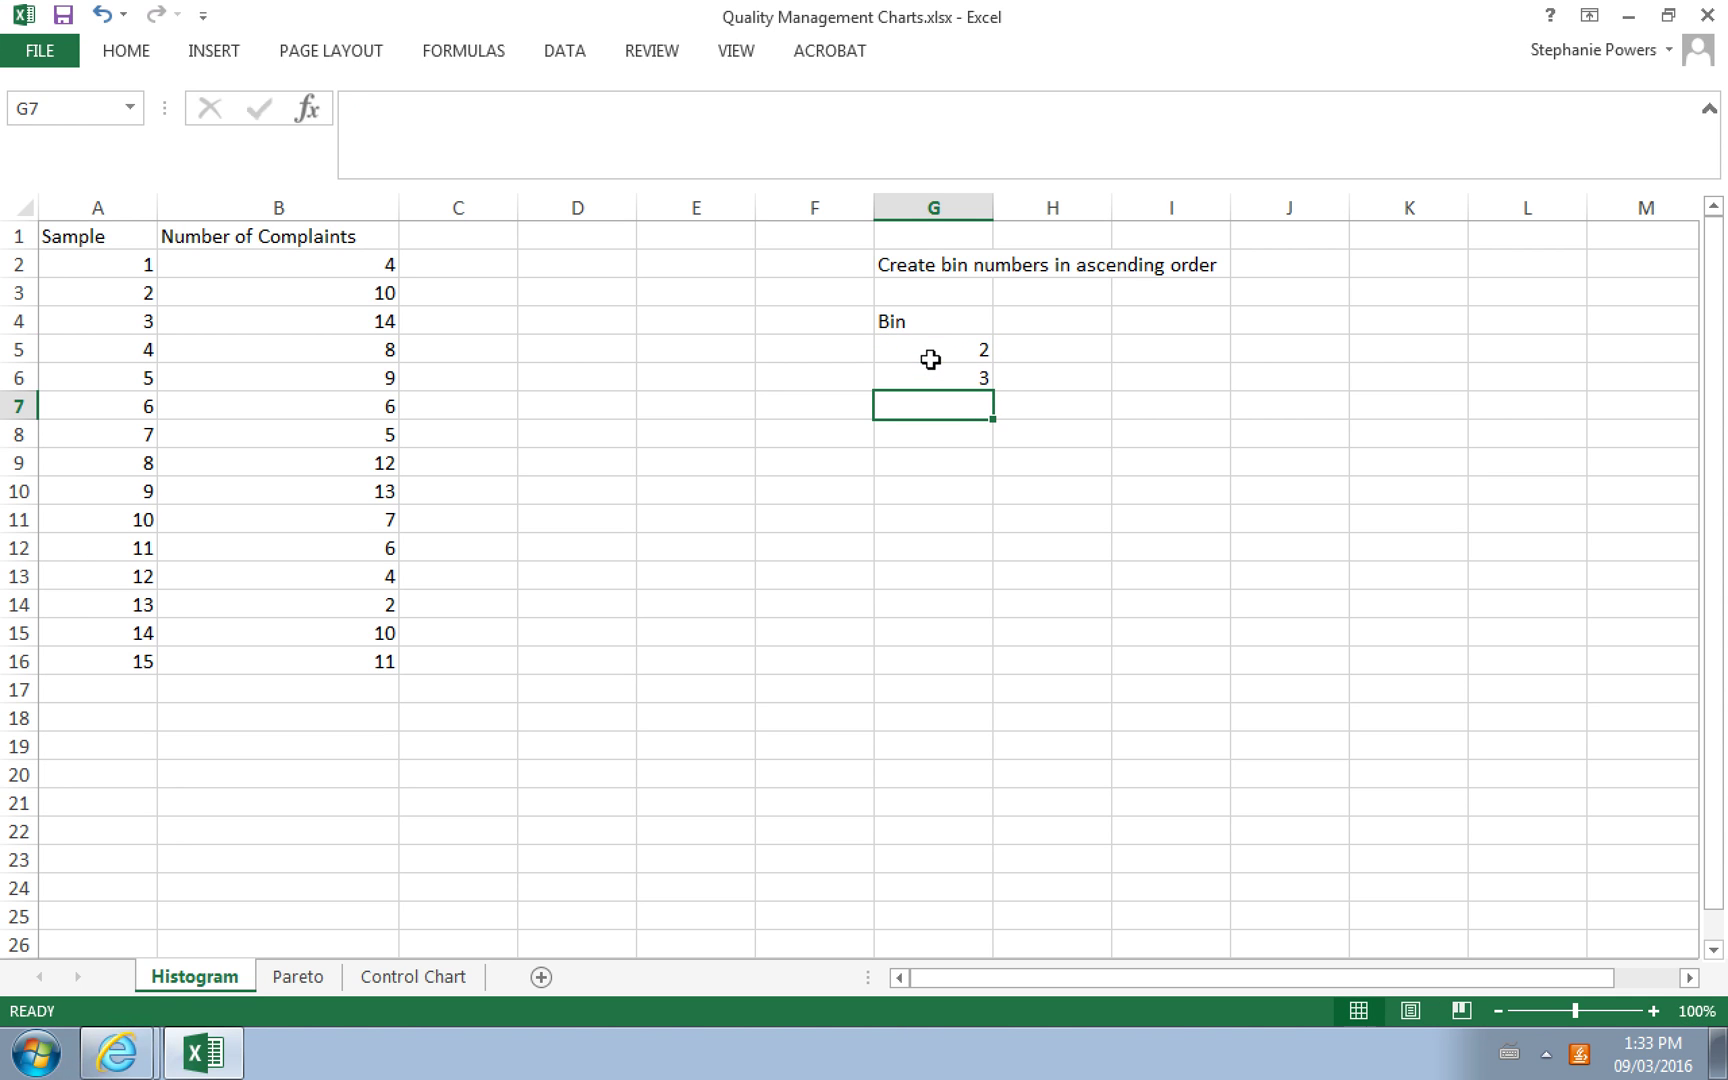
{"action": "key", "text": "Up"}
{"action": "type", "text": "4"}
{"action": "key", "text": "Return"}
- Continue the bin list with 6, 8, 10 and 12 in G7:G10
{"action": "type", "text": "6"}
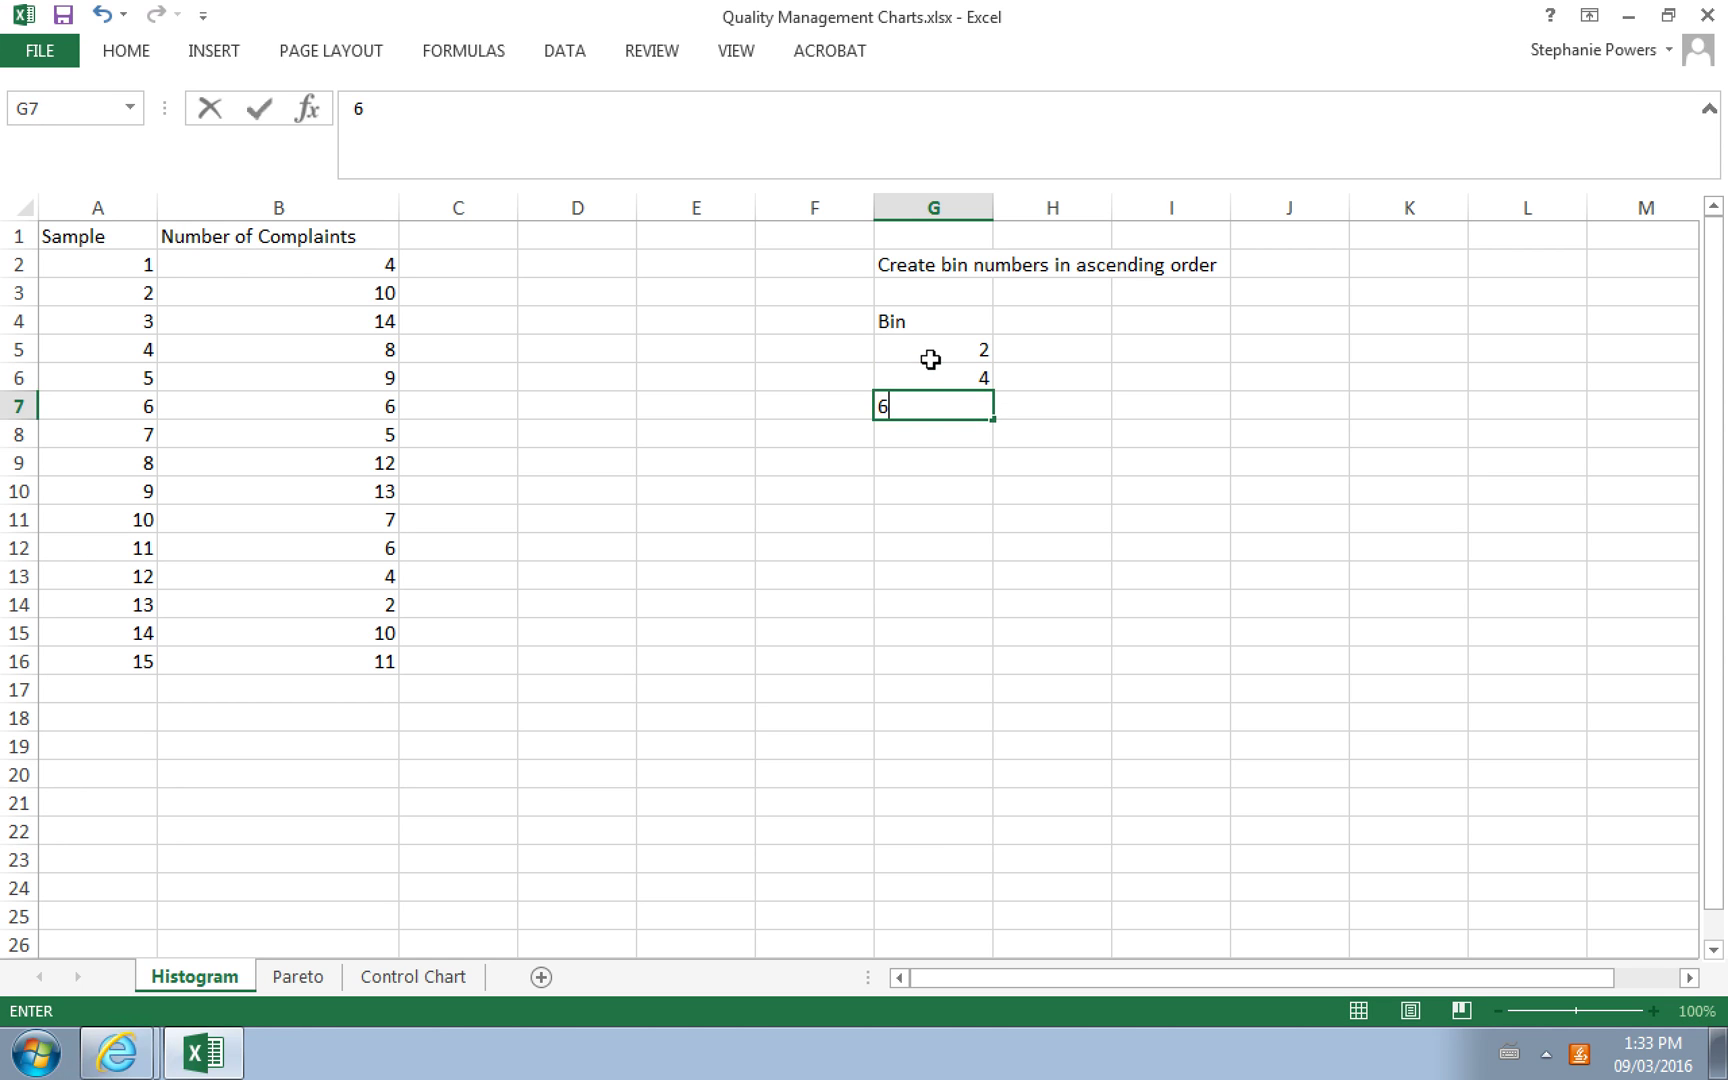
{"action": "key", "text": "Return"}
{"action": "type", "text": "8"}
{"action": "key", "text": "Return"}
{"action": "type", "text": "10"}
{"action": "key", "text": "Return"}
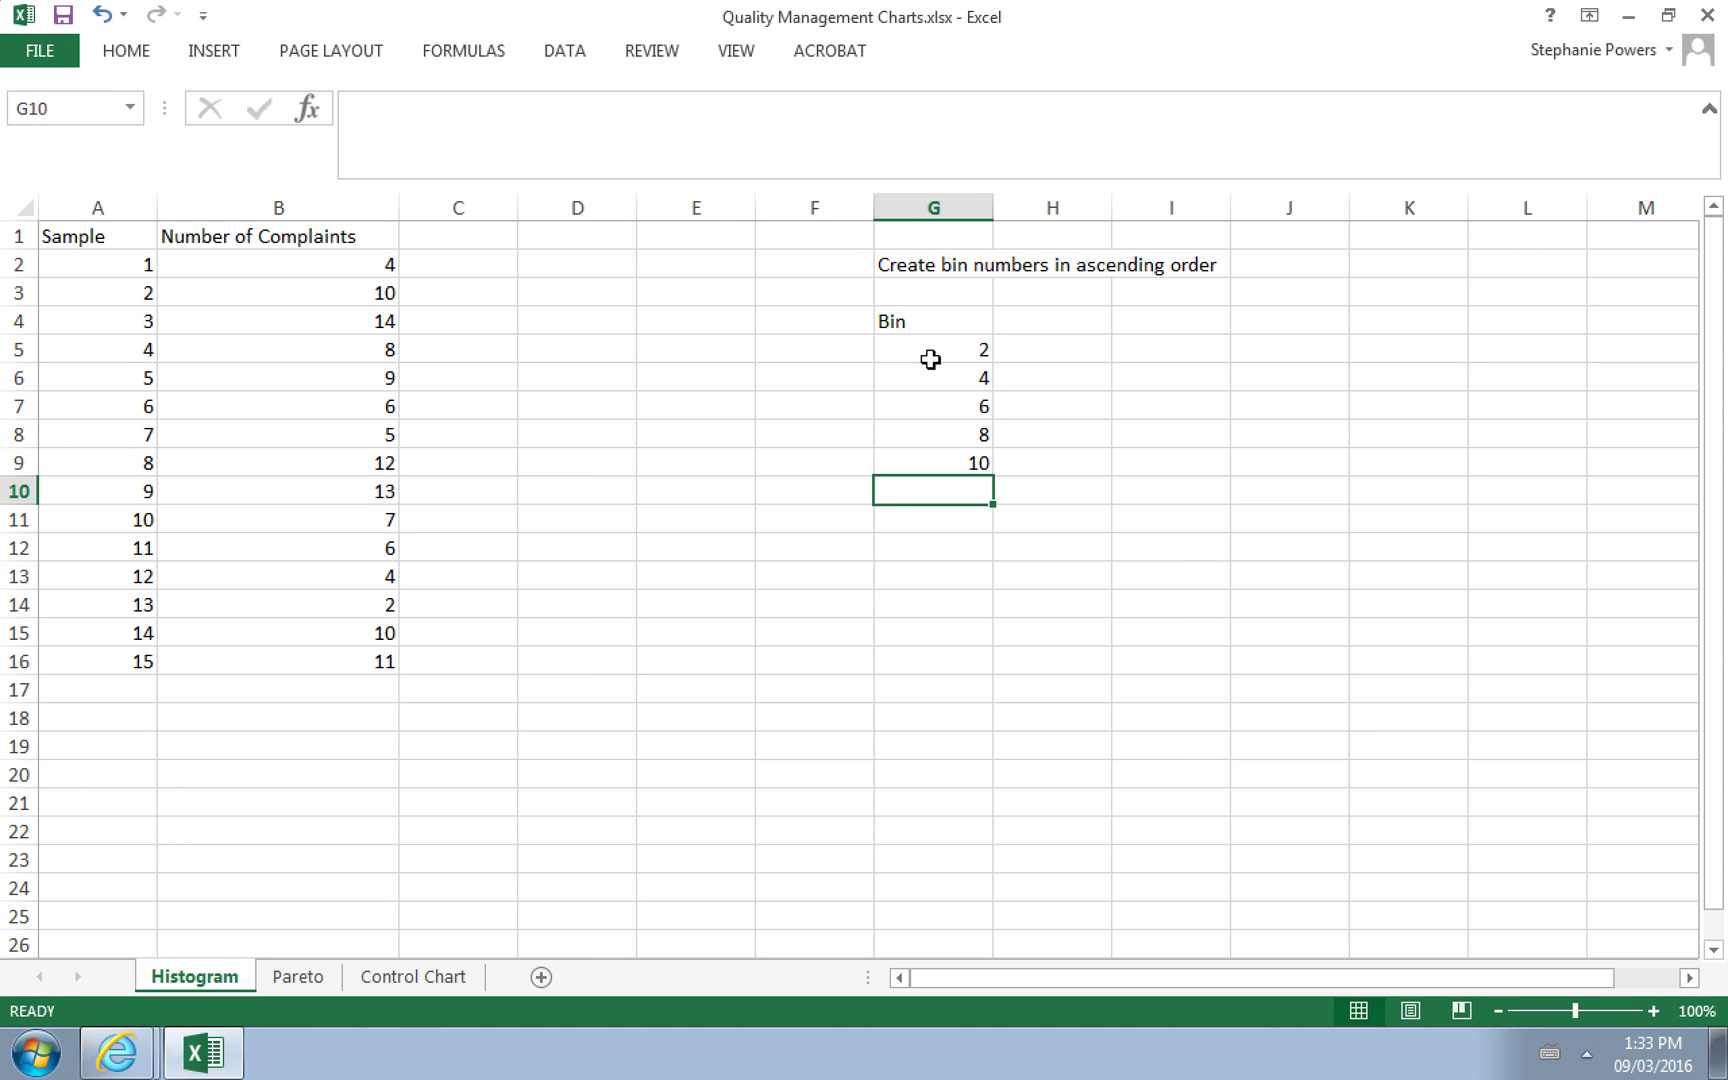
{"action": "type", "text": "12"}
{"action": "key", "text": "Return"}
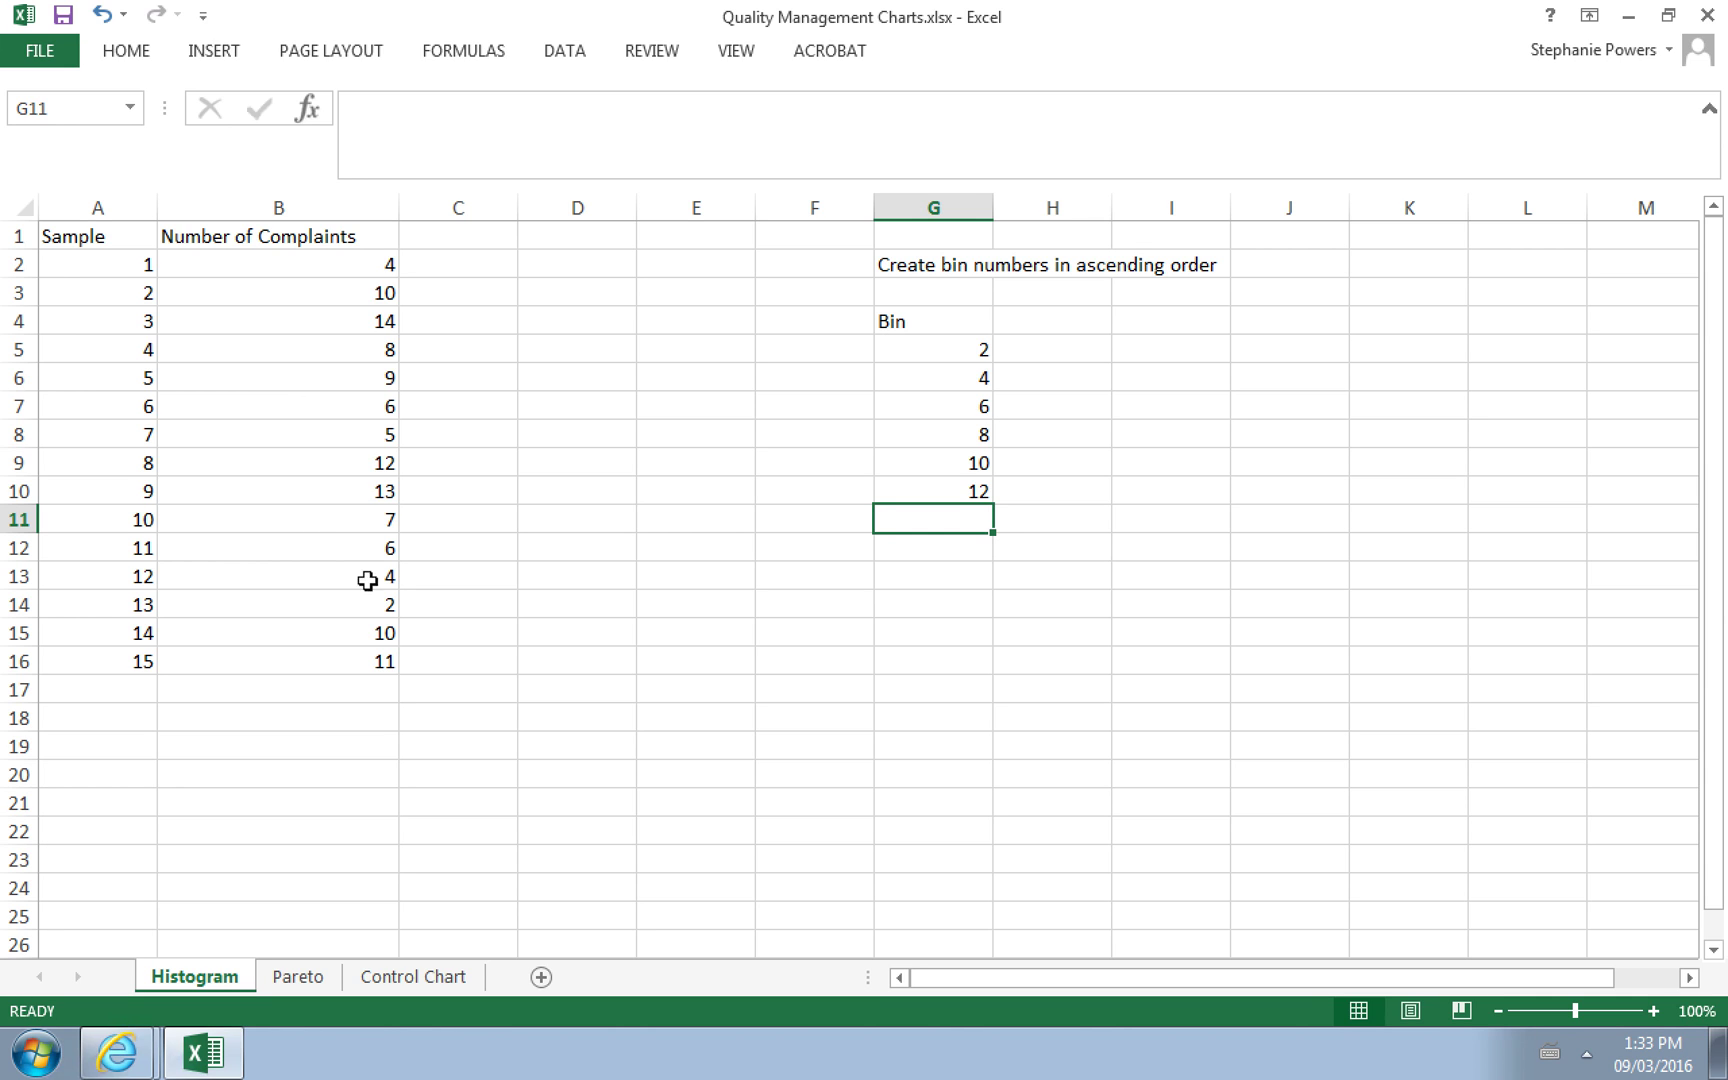
- Check the DATA tab's Analysis group, which offers only Solver
{"action": "left_click", "coordinate": [565, 52]}
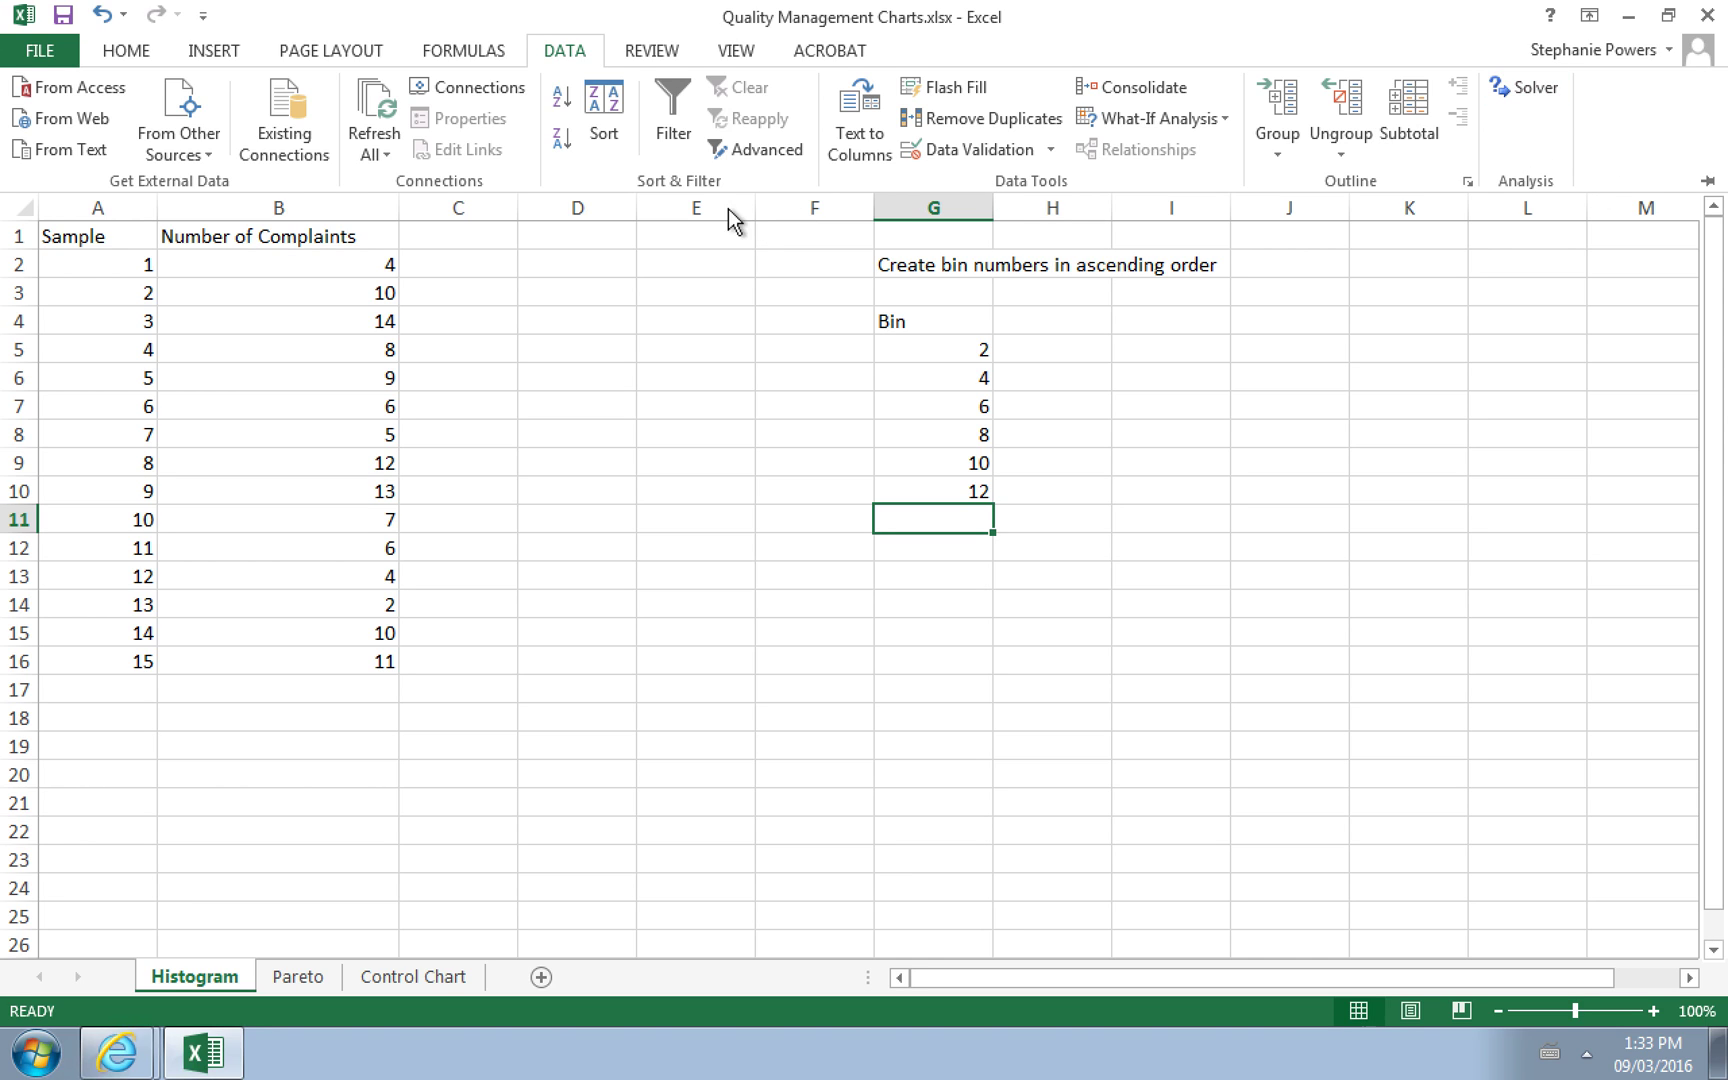
- Tick Analysis ToolPak and Analysis ToolPak - VBA in the Excel Add-ins manager
{"action": "left_click", "coordinate": [28, 50]}
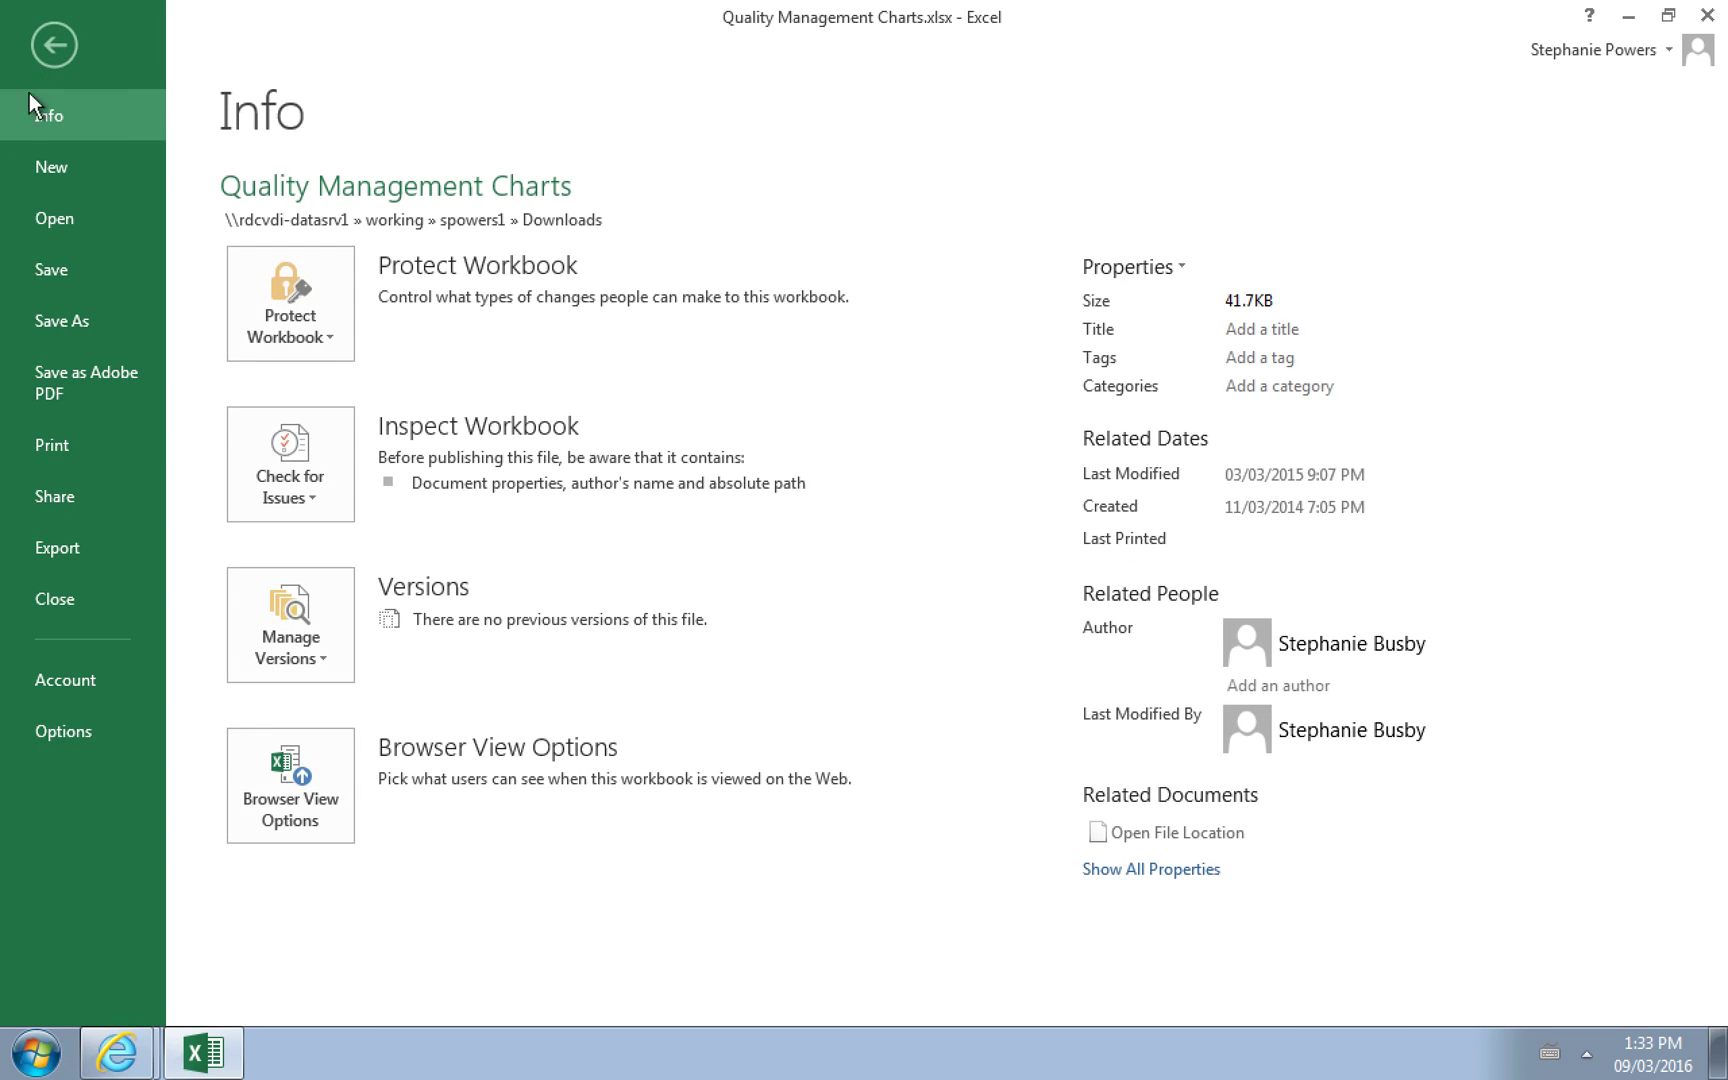
{"action": "left_click", "coordinate": [76, 730]}
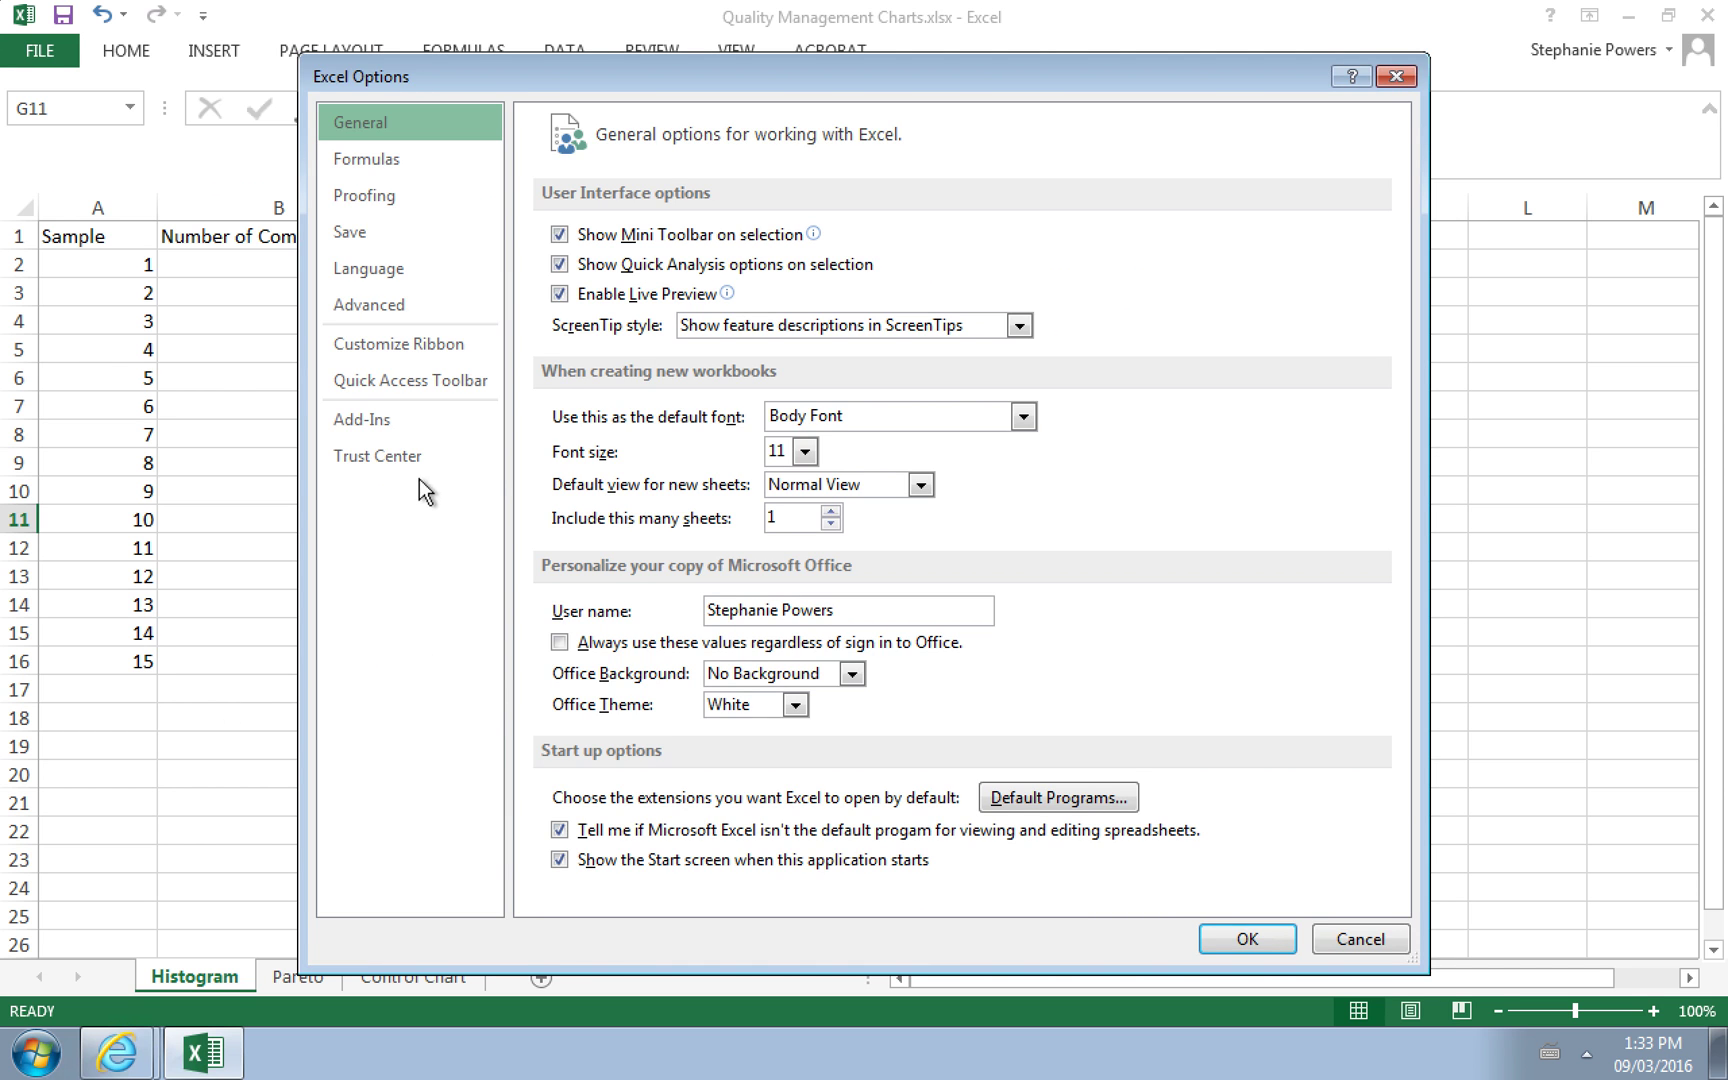
{"action": "left_click", "coordinate": [385, 429]}
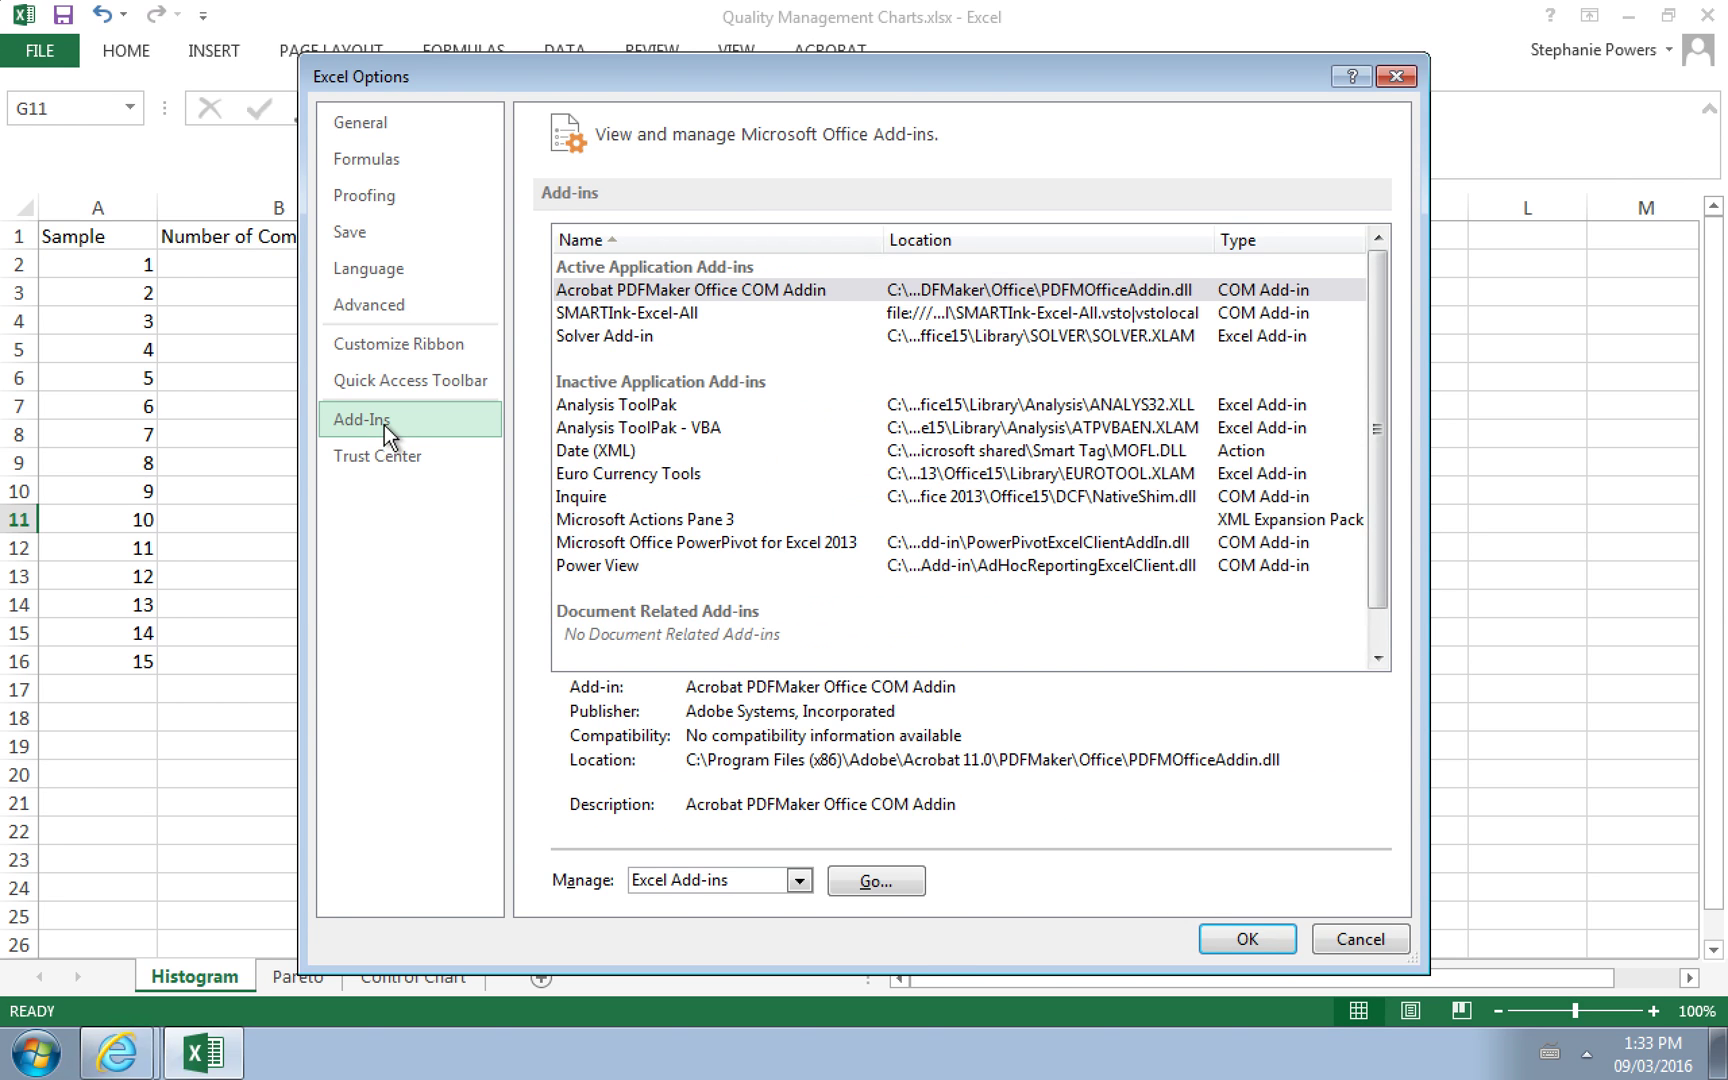
{"action": "left_click", "coordinate": [797, 876]}
{"action": "left_click", "coordinate": [745, 750]}
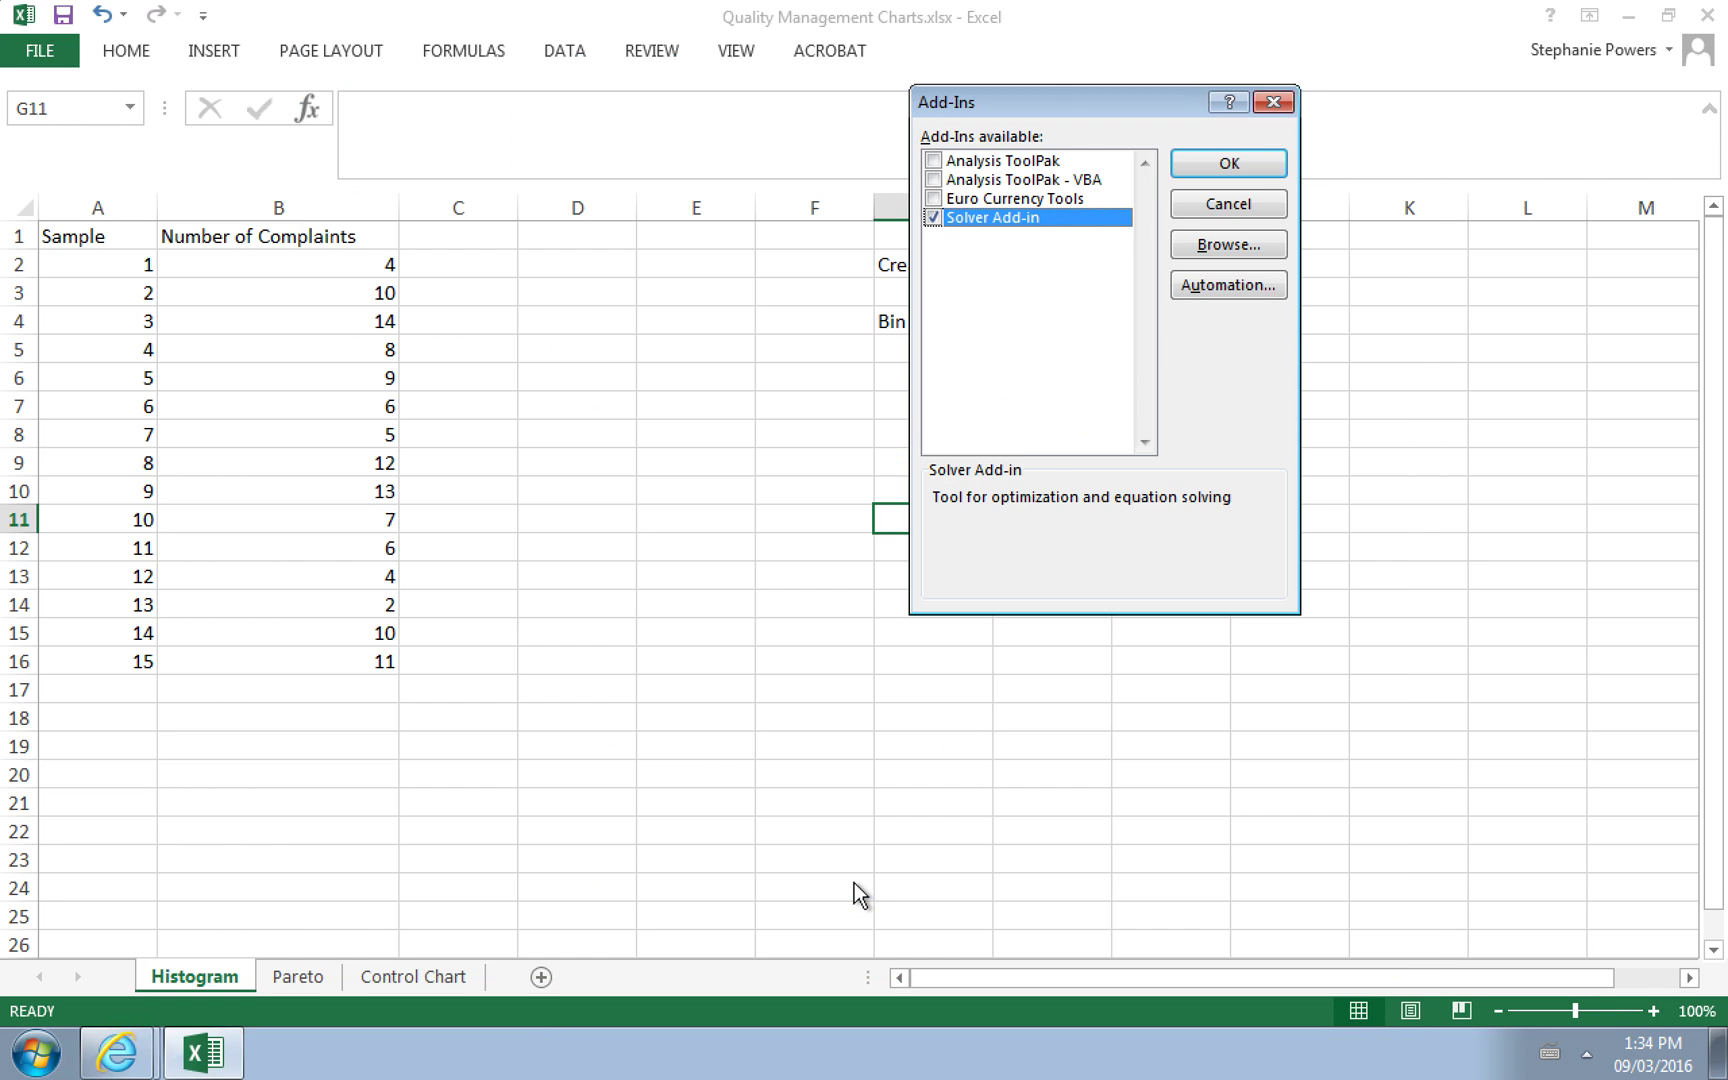
{"action": "left_click", "coordinate": [983, 161]}
{"action": "left_click", "coordinate": [933, 161]}
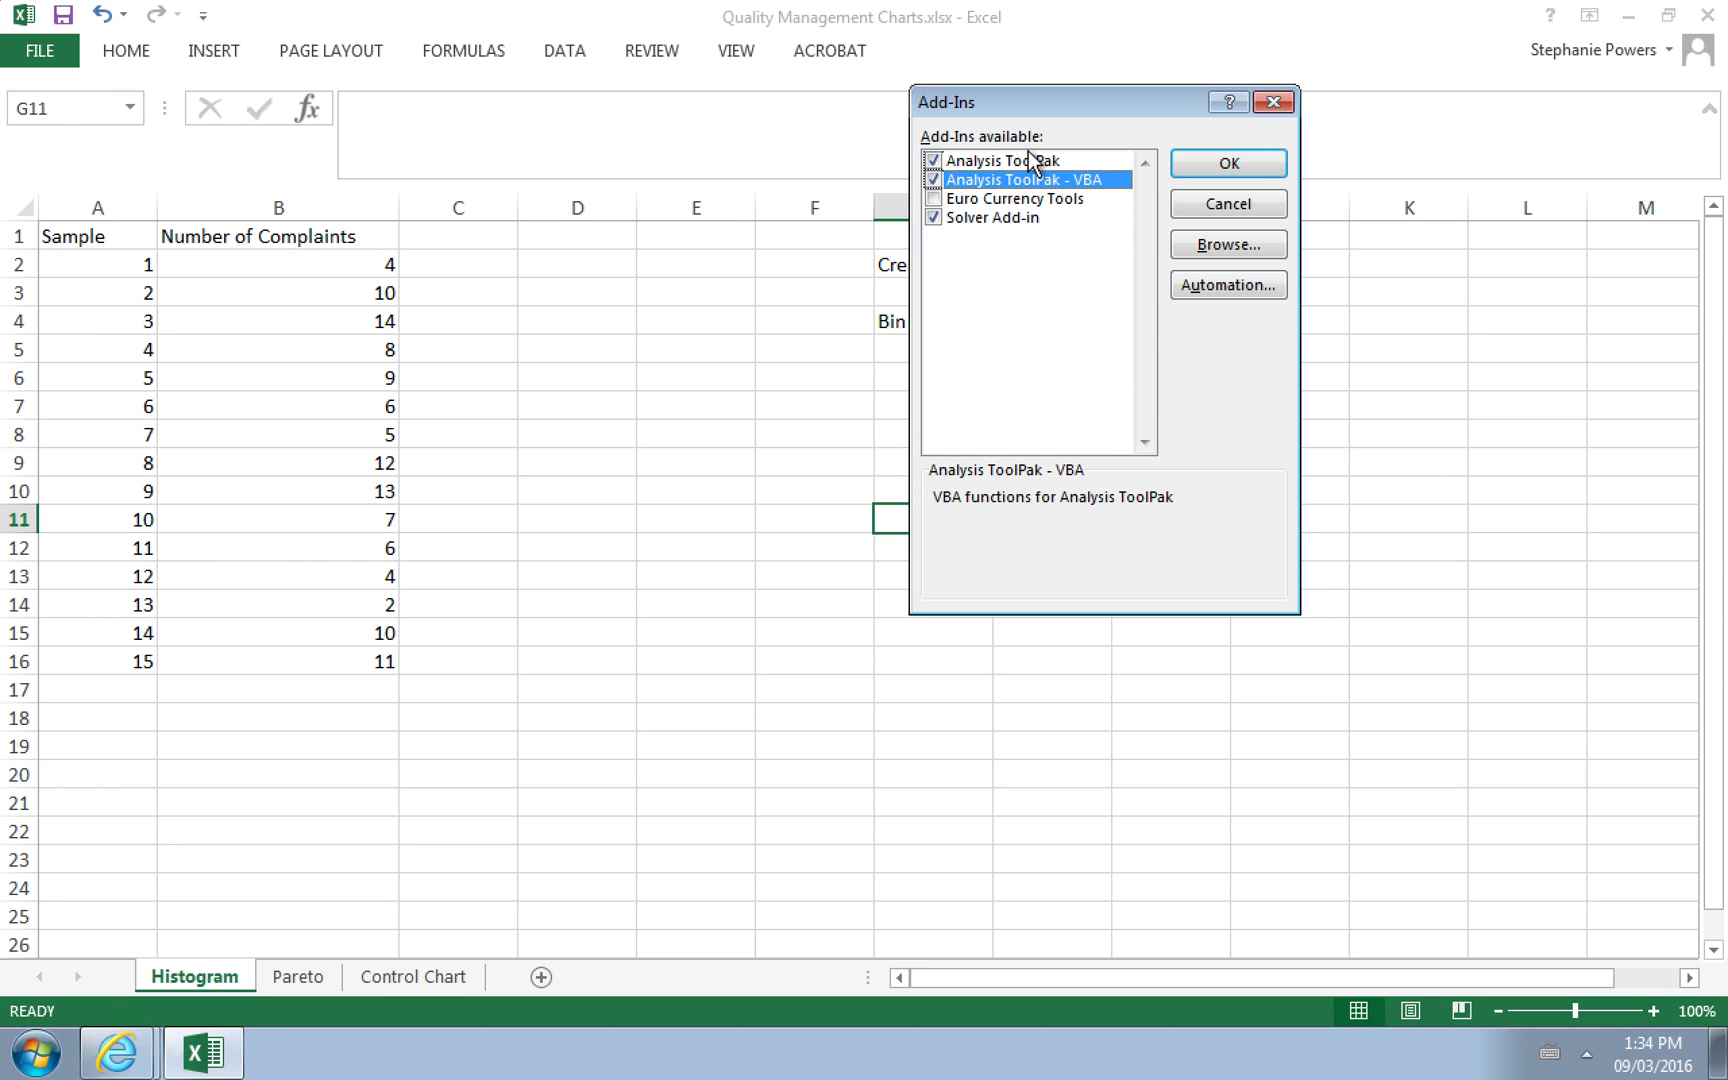
{"action": "left_click", "coordinate": [1222, 165]}
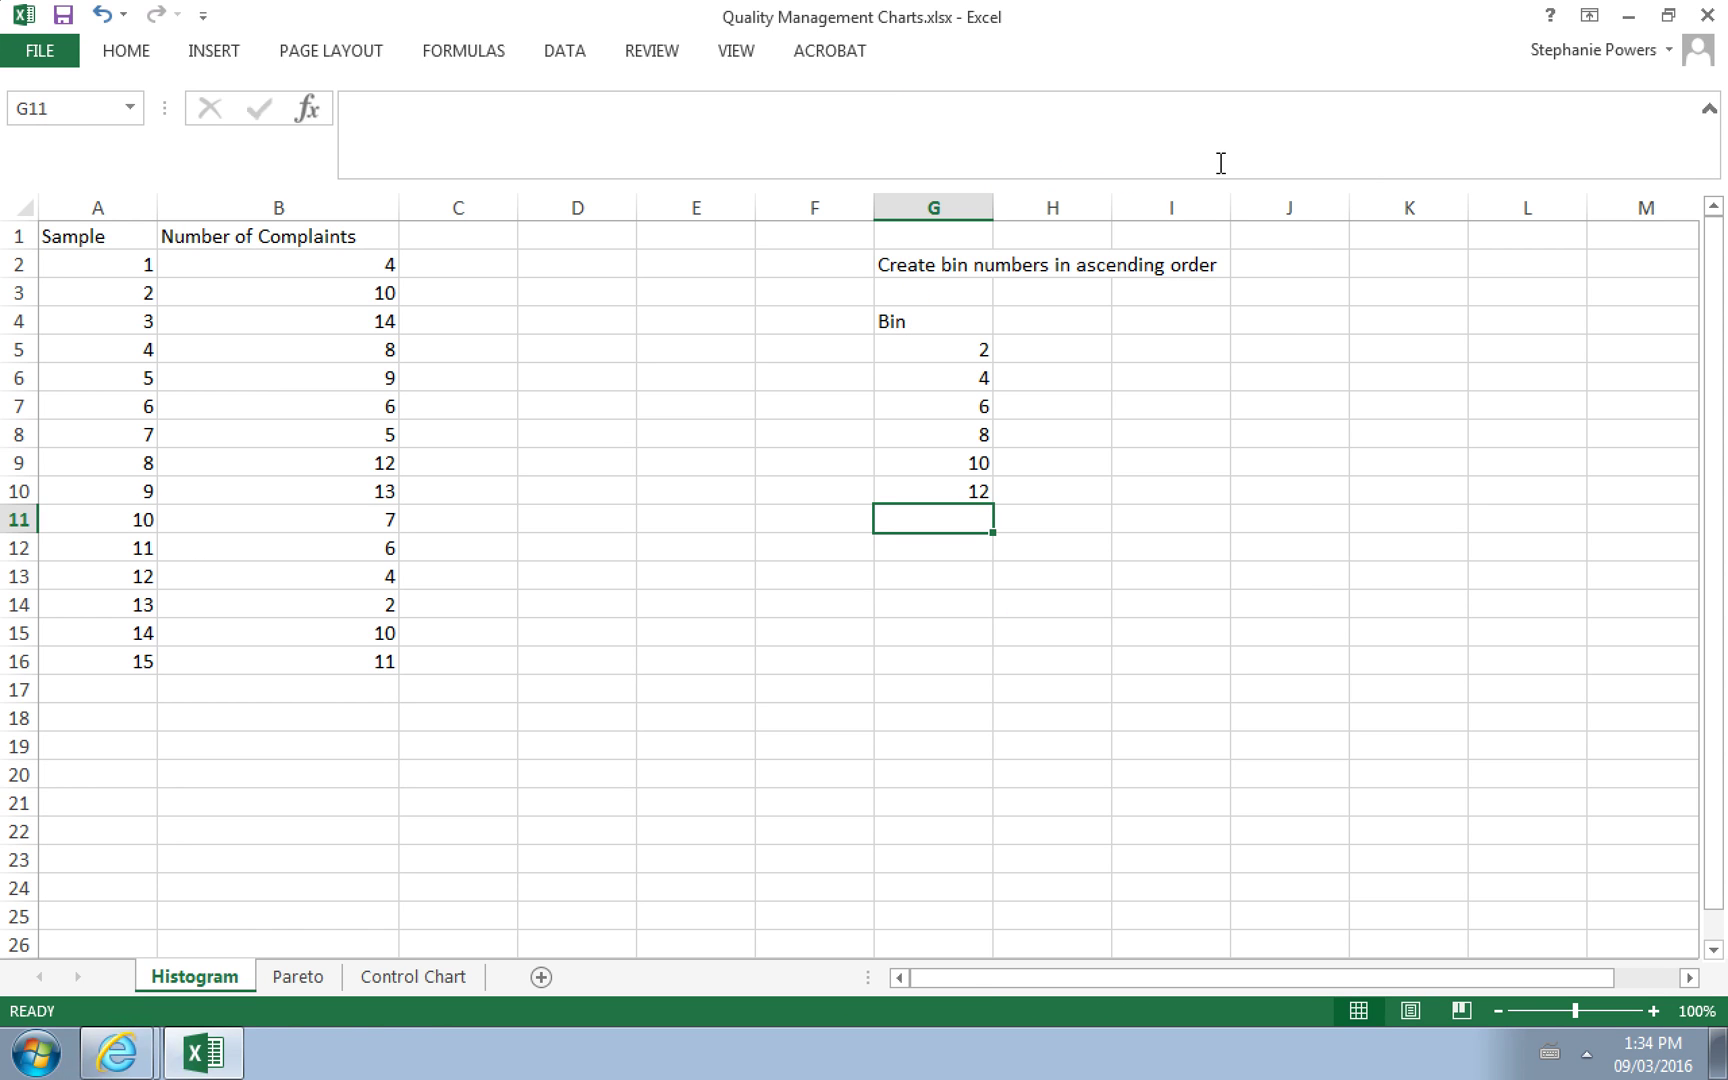
- Choose Histogram from the DATA tab's Data Analysis tool list
{"action": "left_click", "coordinate": [560, 52]}
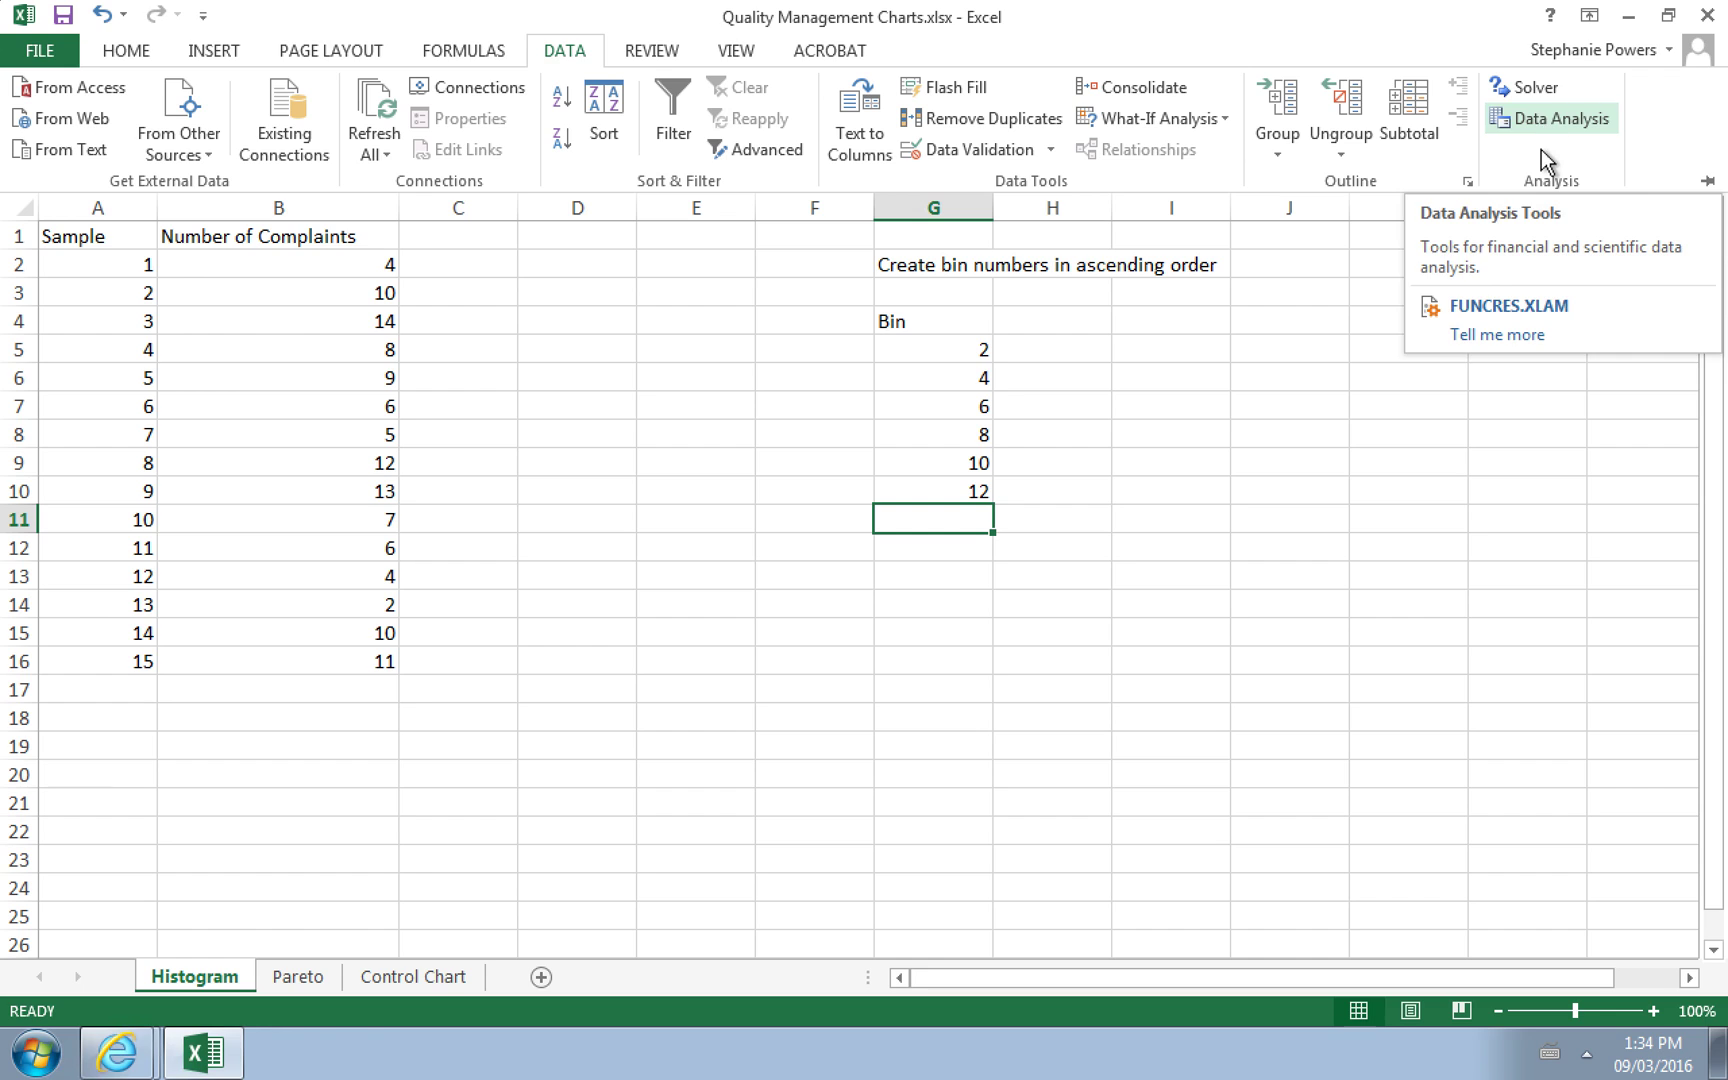
{"action": "left_click", "coordinate": [1543, 122]}
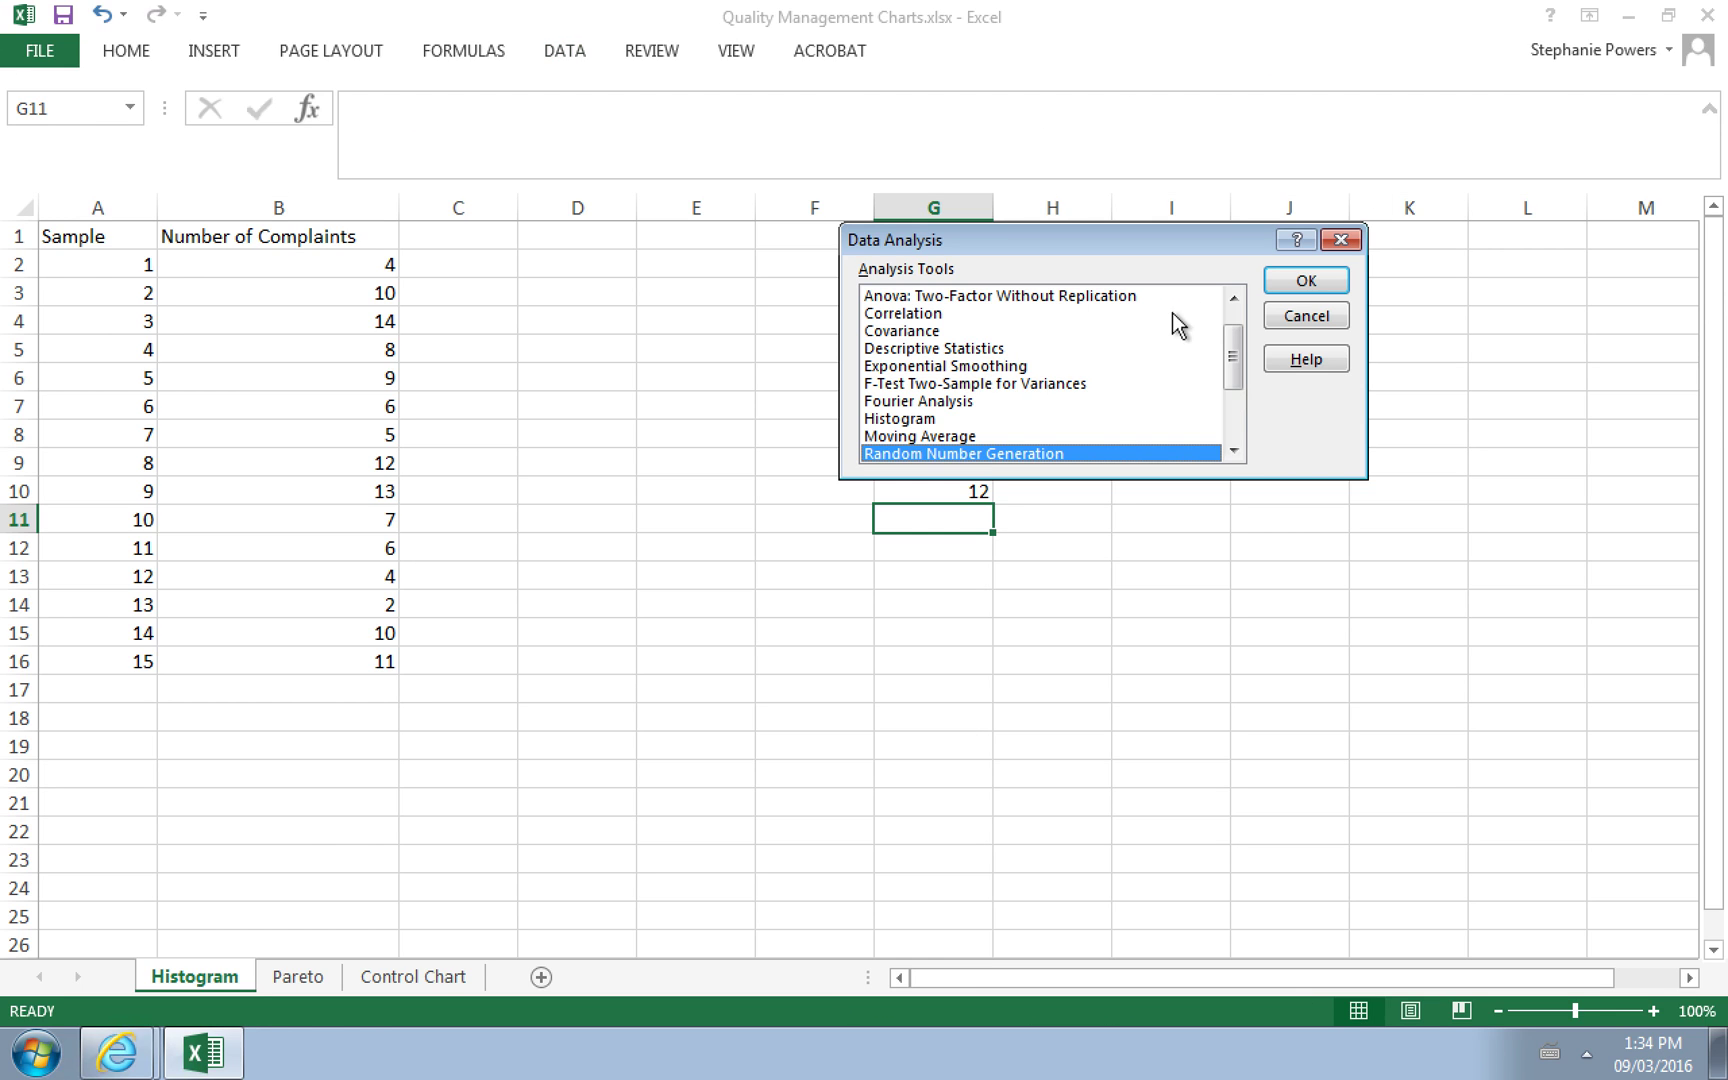
{"action": "left_click", "coordinate": [924, 418]}
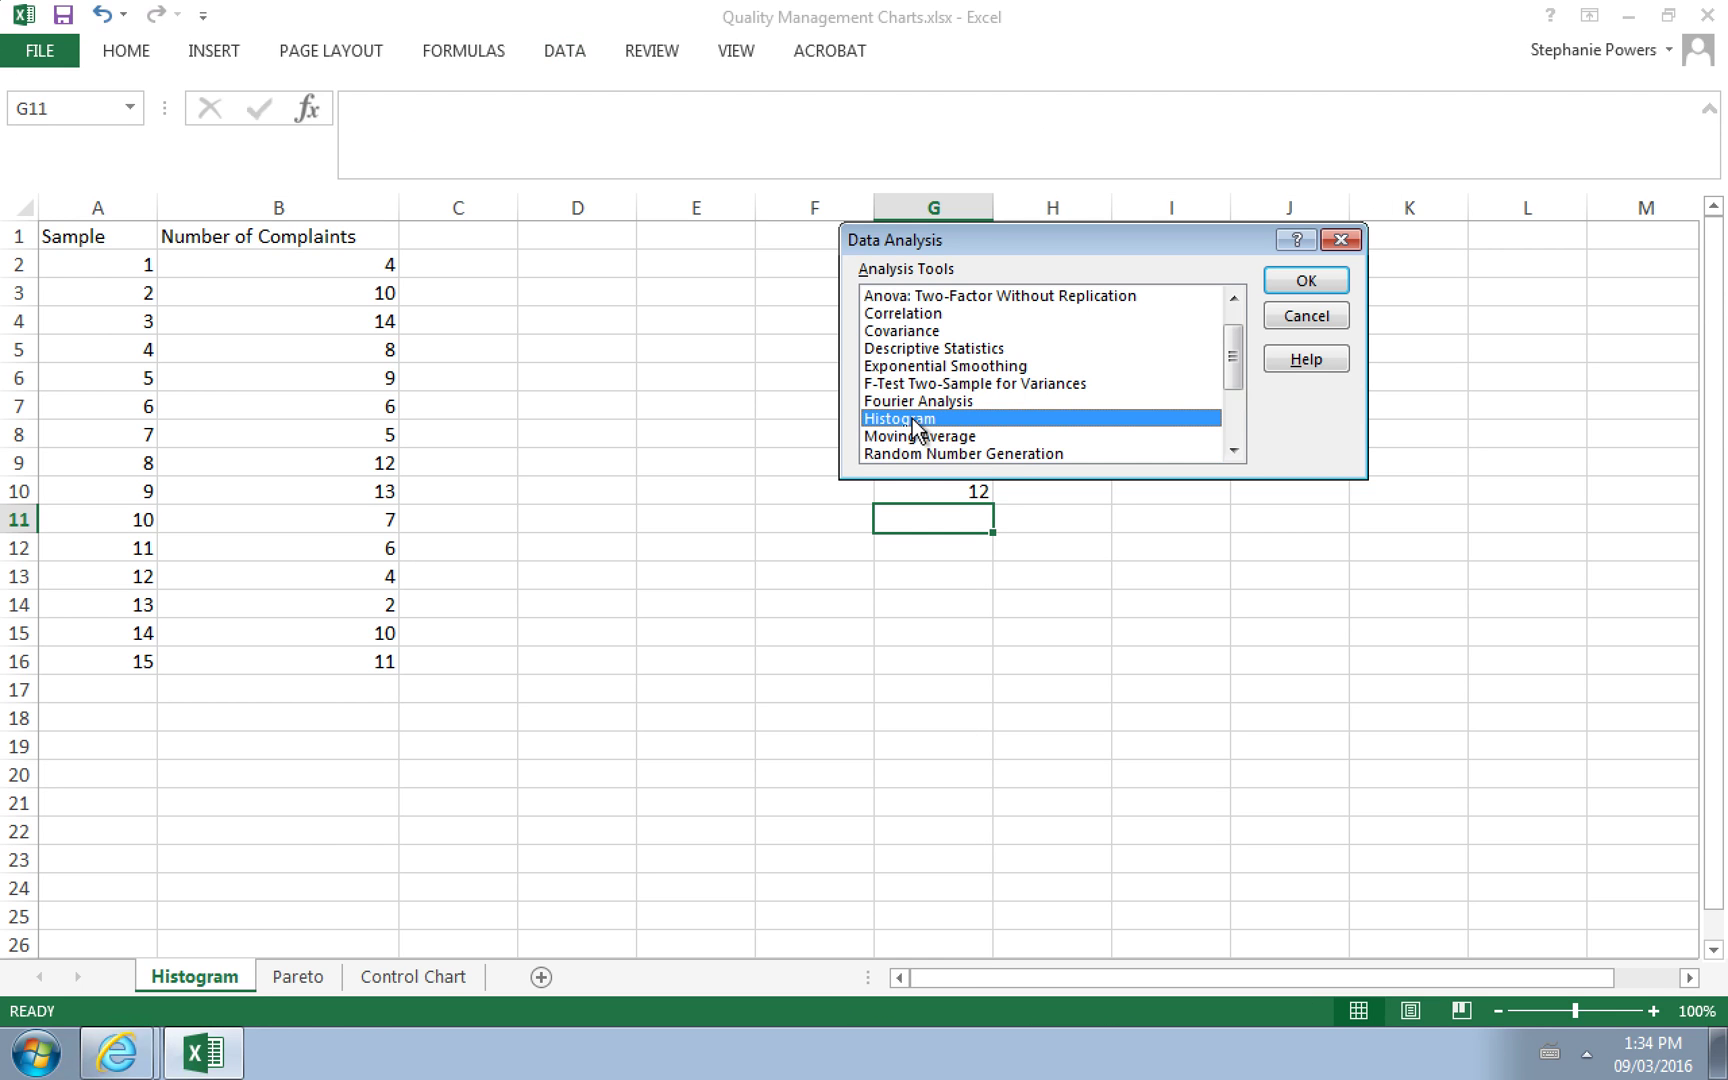
{"action": "left_click", "coordinate": [1290, 281]}
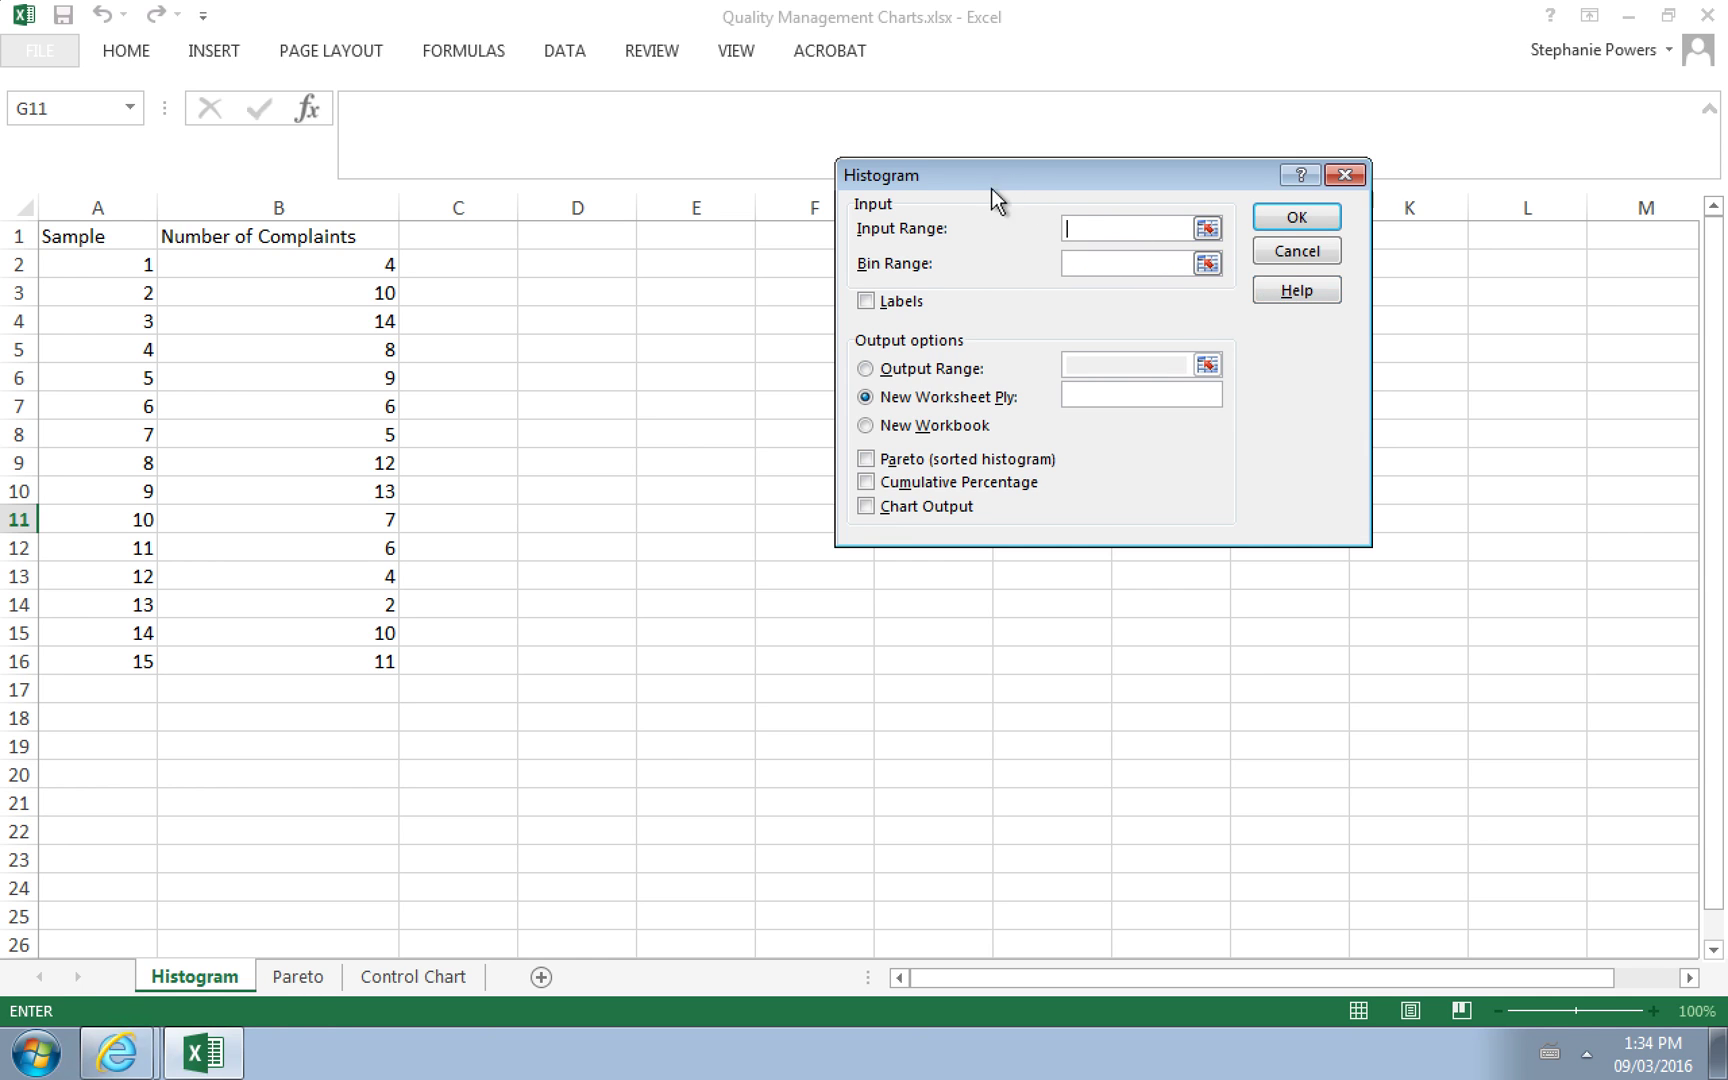
- Set input range B2:B16, bin range G5:G10, and enable Chart Output
{"action": "left_click_drag", "start_coordinate": [991, 188], "coordinate": [803, 430]}
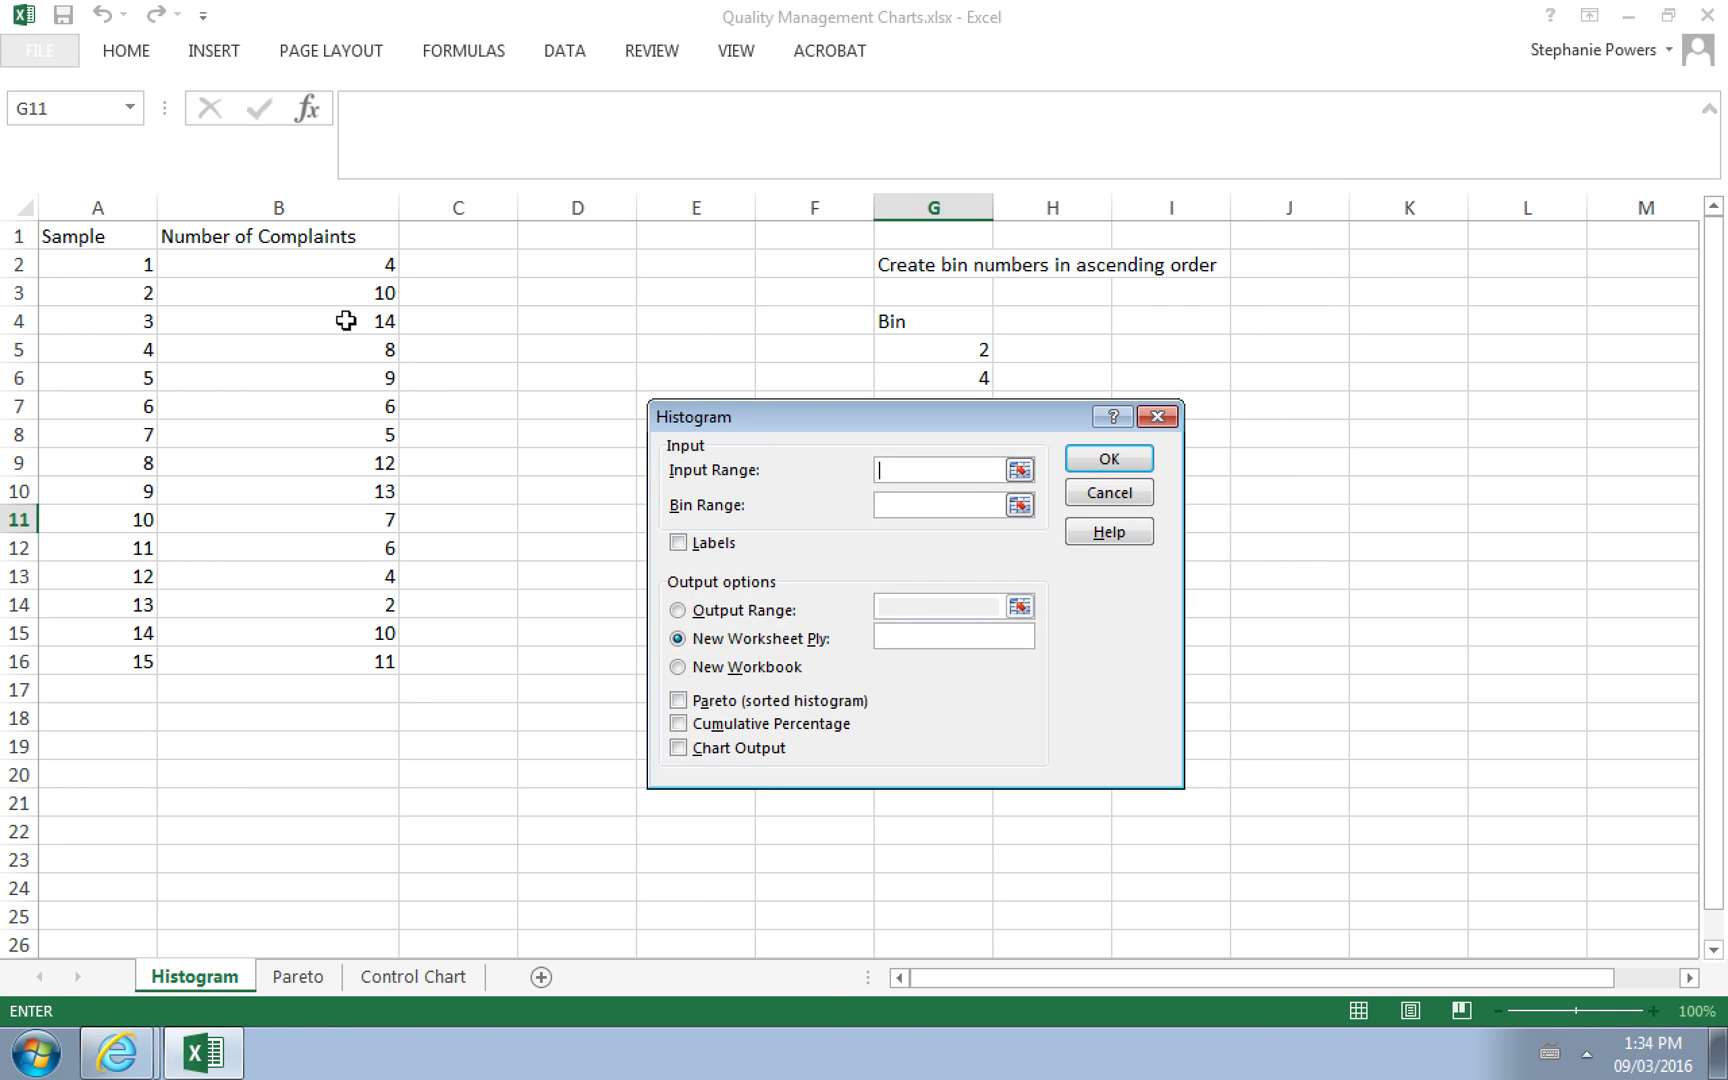
{"action": "left_click_drag", "start_coordinate": [318, 262], "coordinate": [289, 671]}
{"action": "left_click_drag", "start_coordinate": [894, 414], "coordinate": [1340, 360]}
{"action": "left_click_drag", "start_coordinate": [957, 348], "coordinate": [944, 504]}
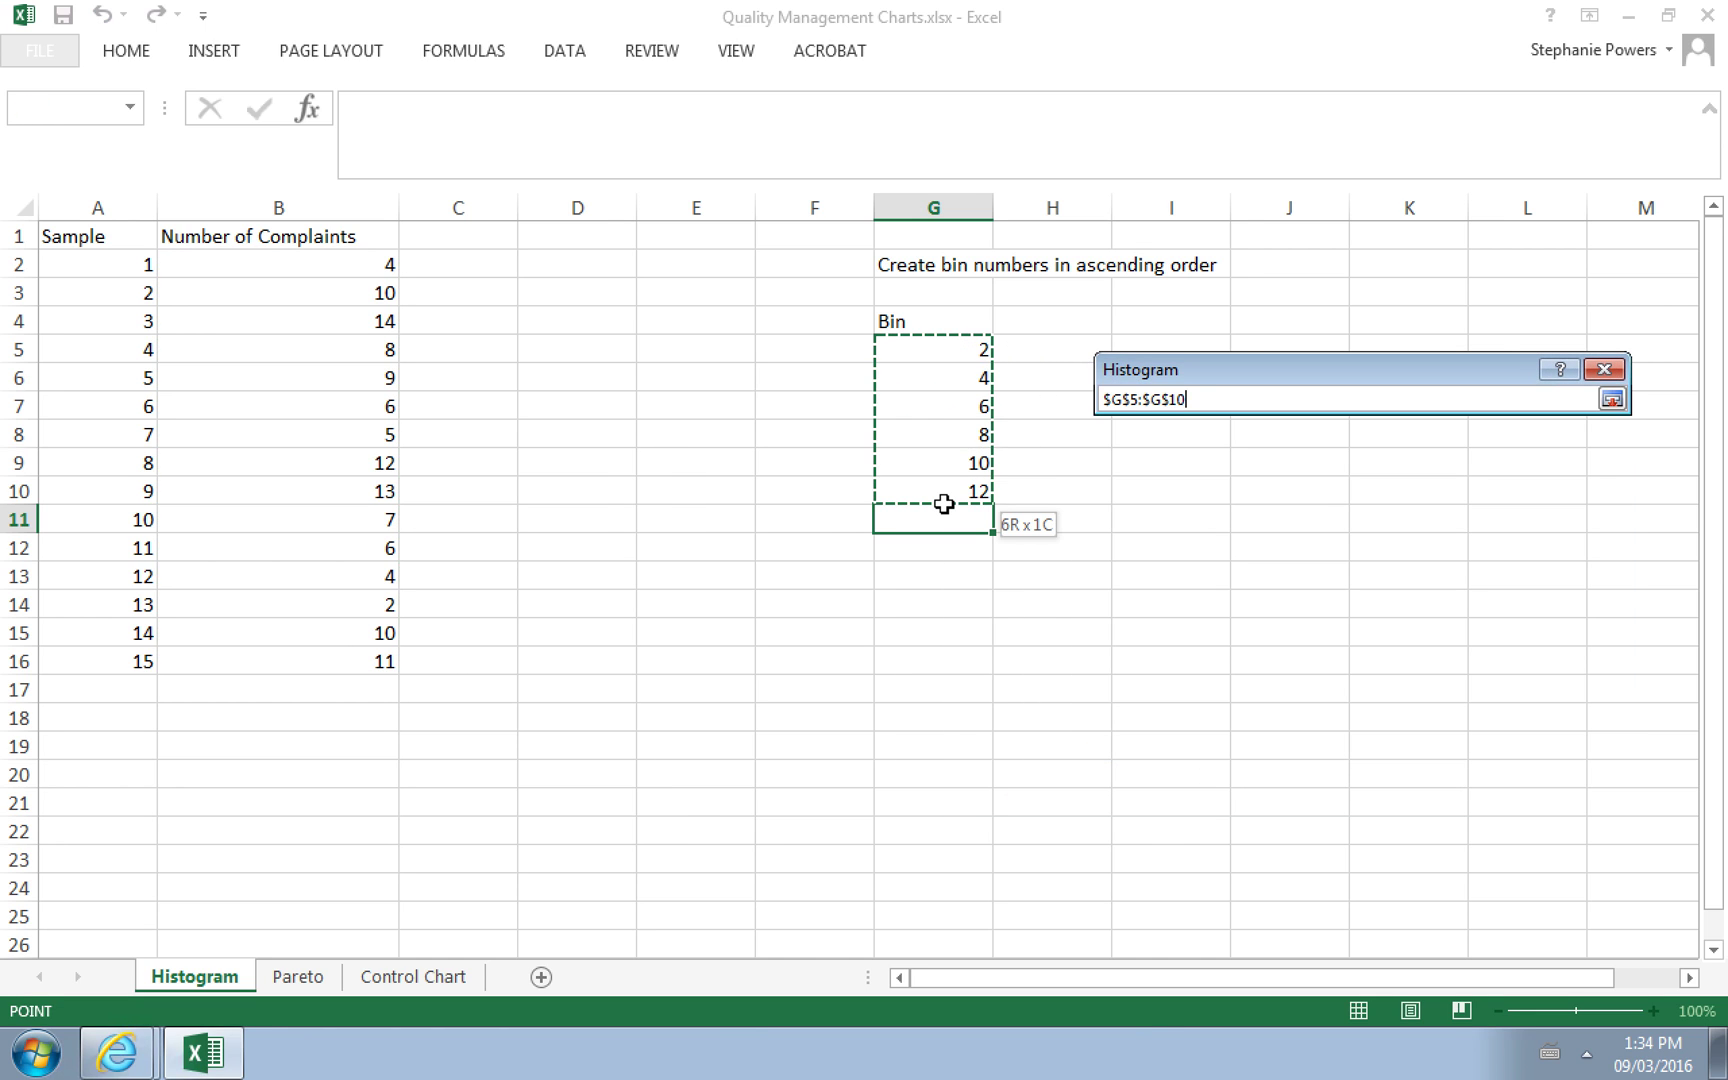
{"action": "left_click", "coordinate": [1125, 701]}
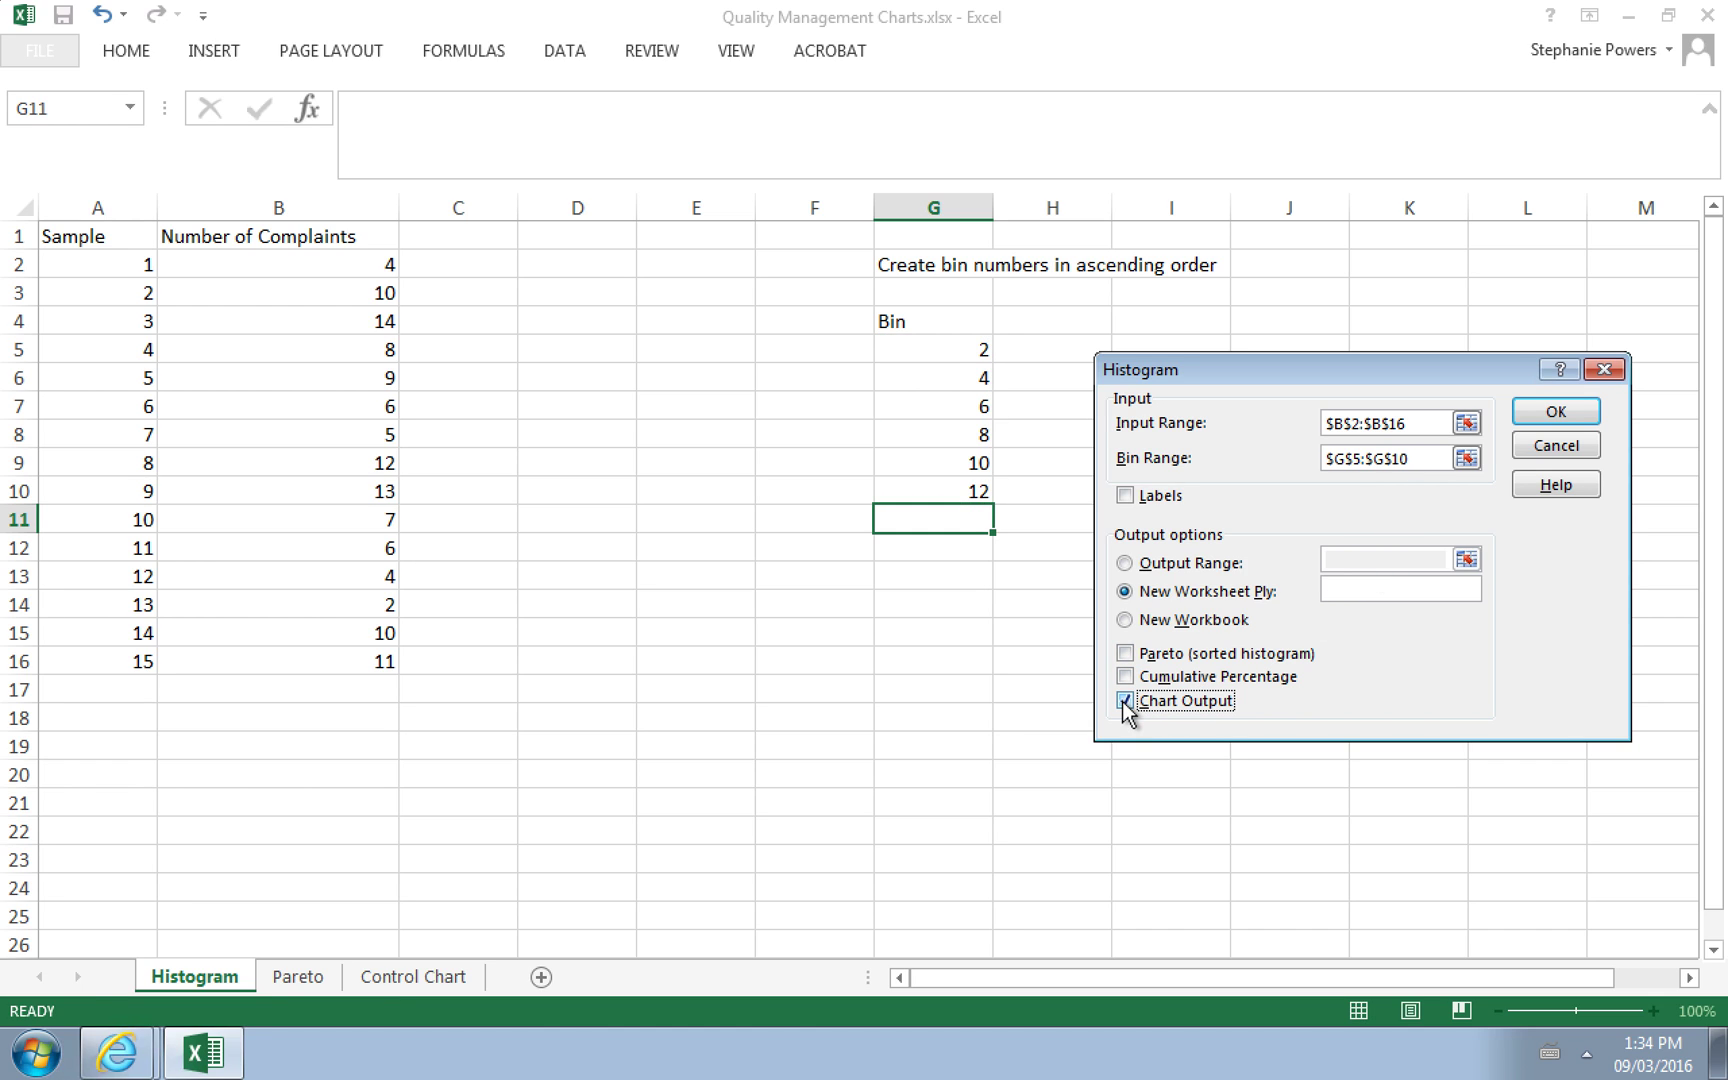
{"action": "left_click", "coordinate": [1555, 414]}
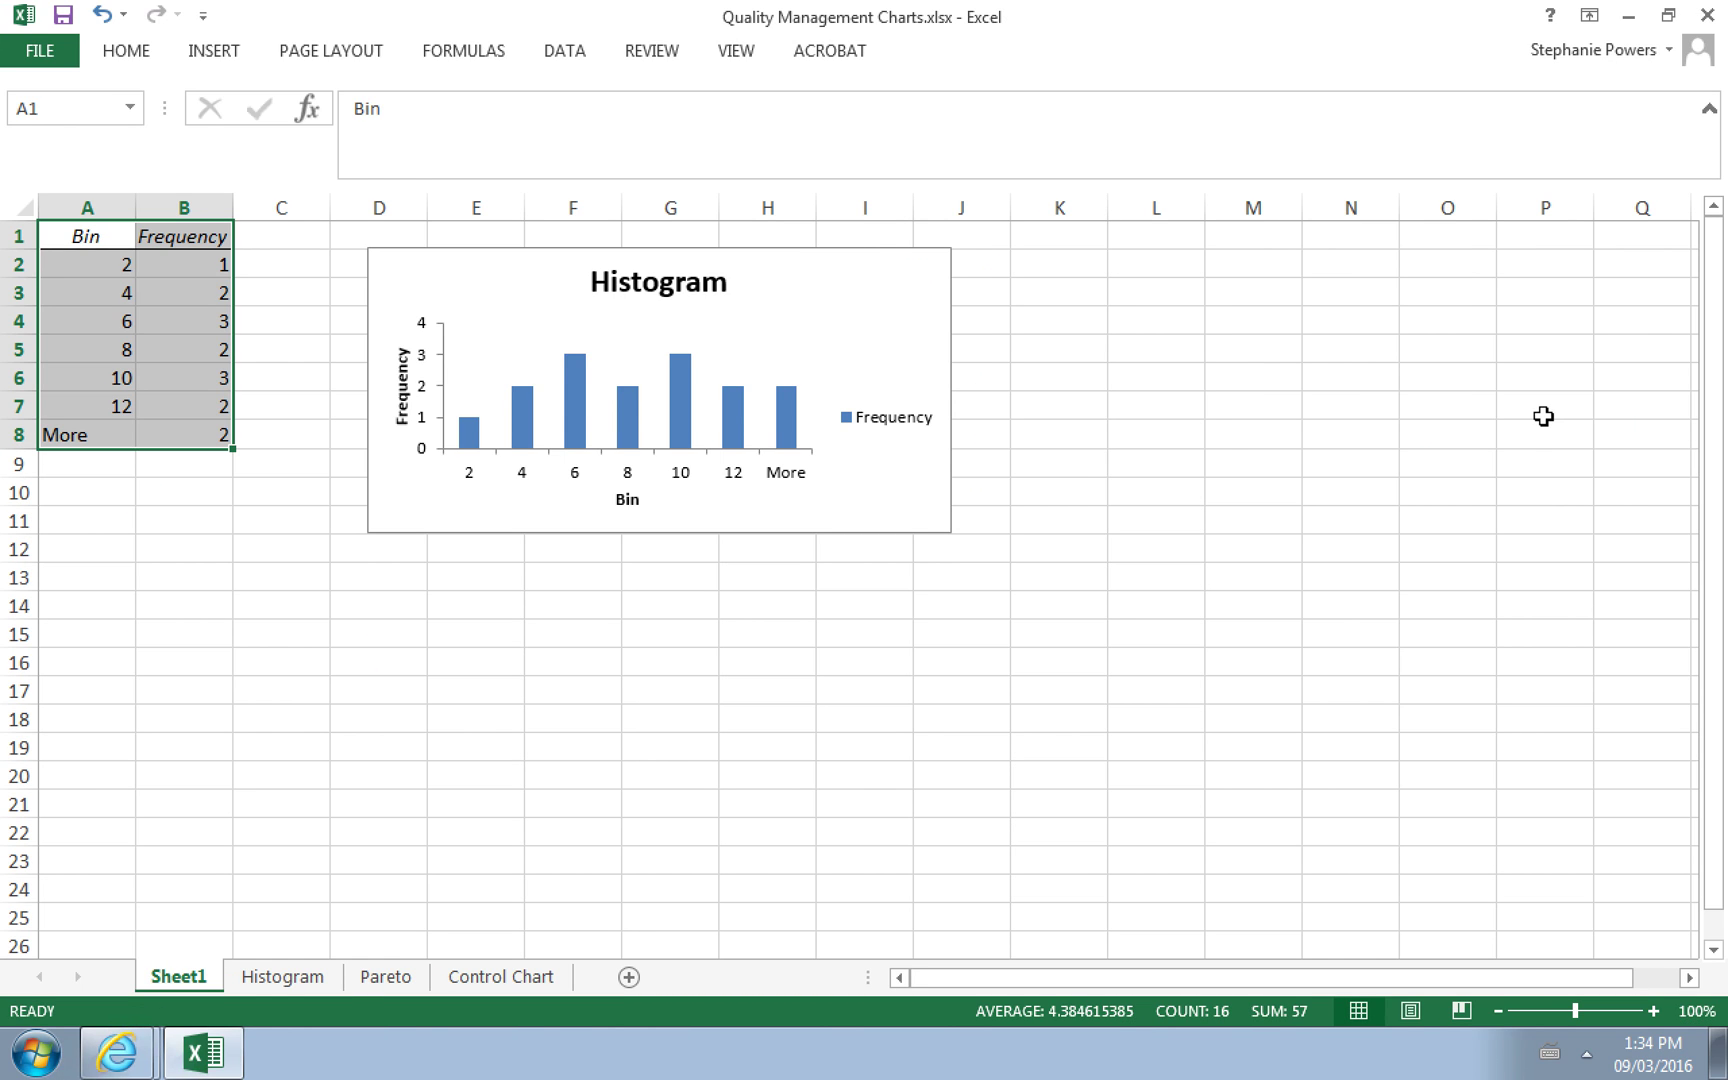